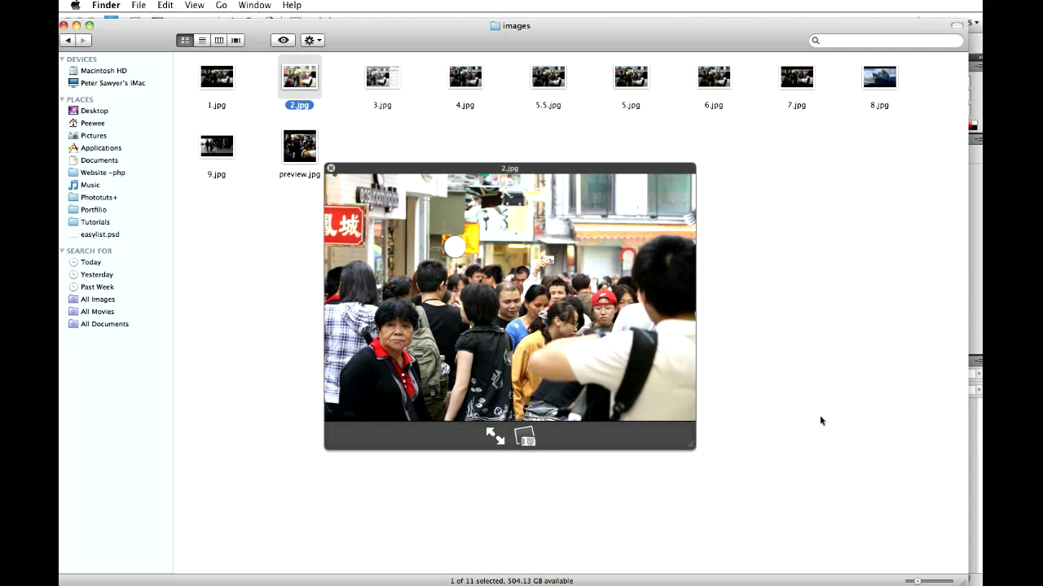
Preview the finished letterboxed 1.jpg instead of 2.jpg, then close Quick Look.
{"action": "key", "text": "Left"}
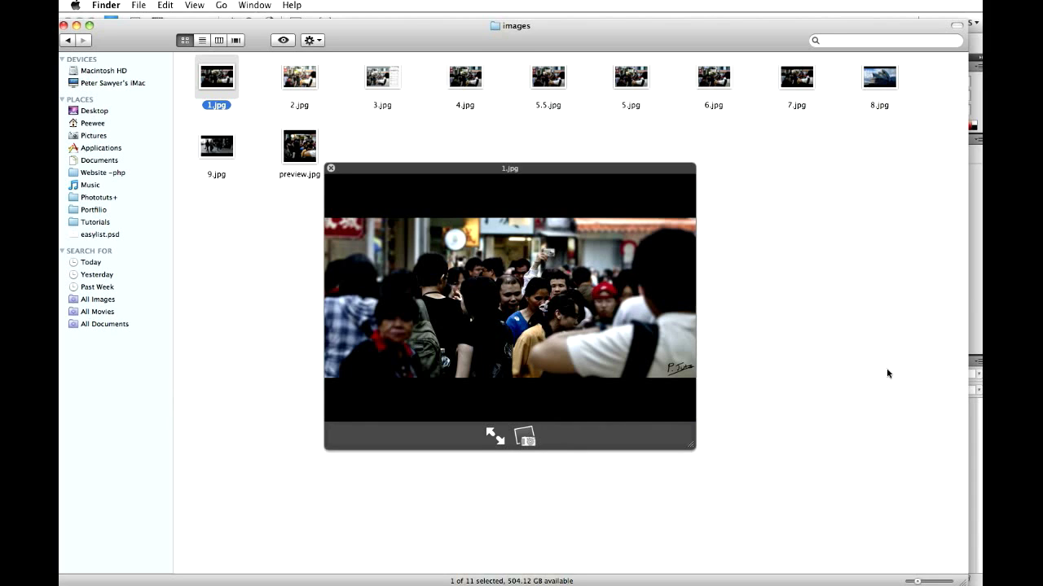
{"action": "key", "text": "space"}
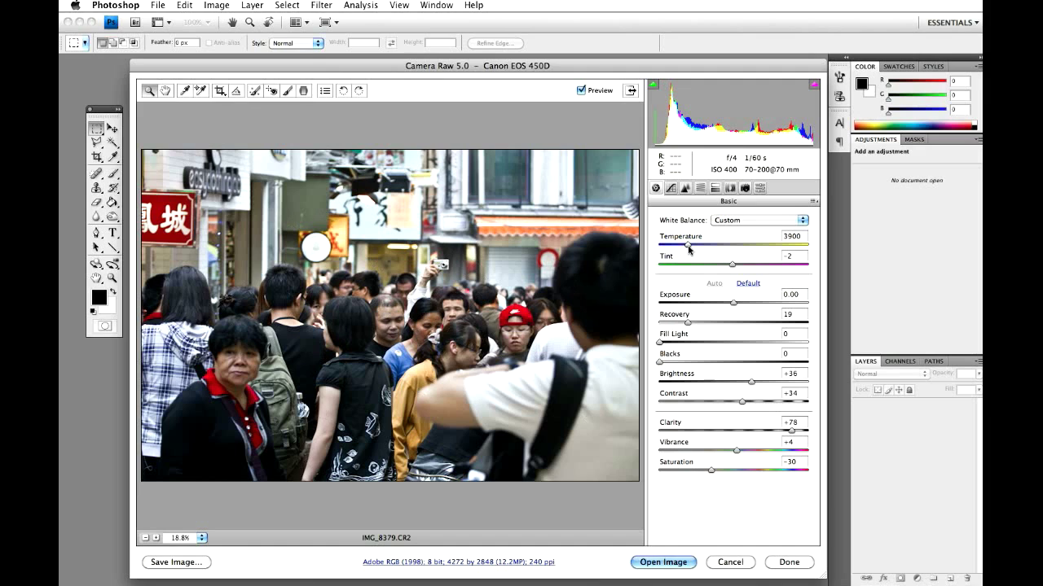
Cool the white balance Temperature to 3750.
{"action": "left_click", "coordinate": [689, 246]}
{"action": "left_click_drag", "start_coordinate": [687, 247], "coordinate": [689, 248]}
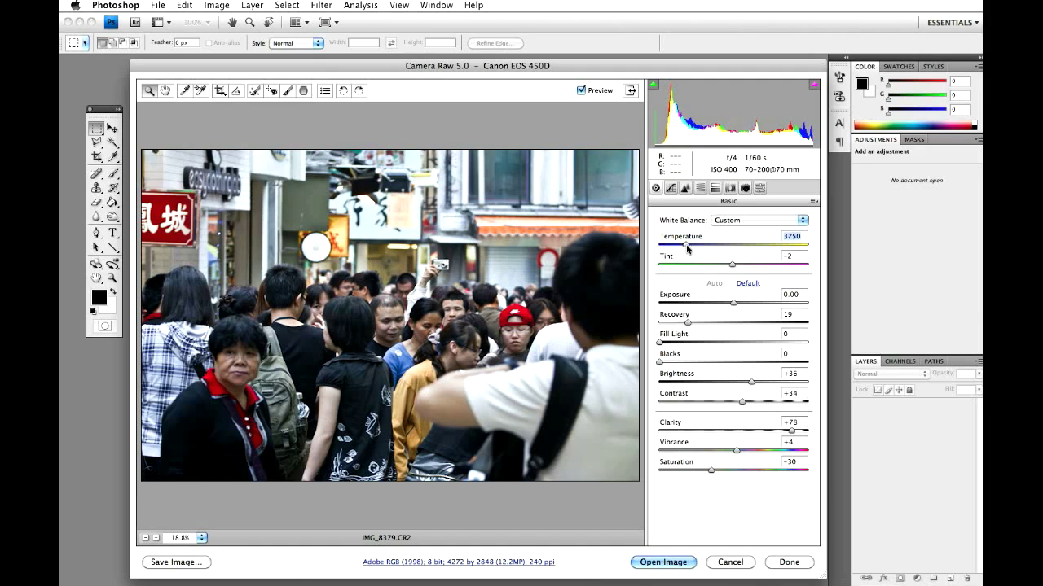
{"action": "key", "text": "Down"}
{"action": "left_click_drag", "start_coordinate": [687, 248], "coordinate": [685, 249]}
Lower Exposure to -0.20, cut Recovery to 6, test Fill Light and raise Blacks.
{"action": "left_click", "coordinate": [732, 307]}
{"action": "mouse_move", "coordinate": [731, 306]}
{"action": "left_mouse_down"}
{"action": "mouse_move", "coordinate": [682, 306]}
{"action": "mouse_move", "coordinate": [730, 306]}
{"action": "left_mouse_up"}
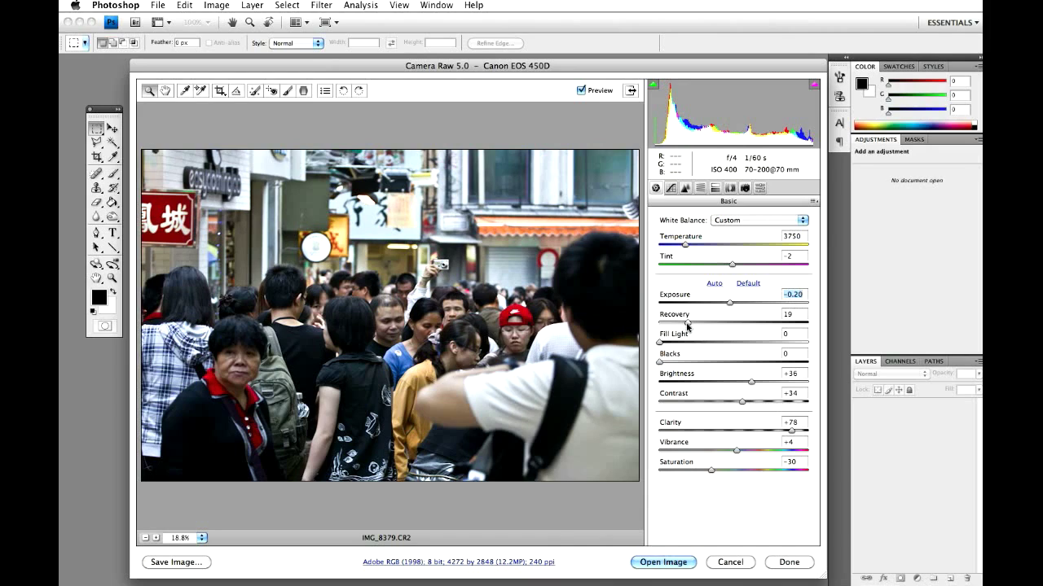
{"action": "left_click_drag", "start_coordinate": [686, 324], "coordinate": [667, 328]}
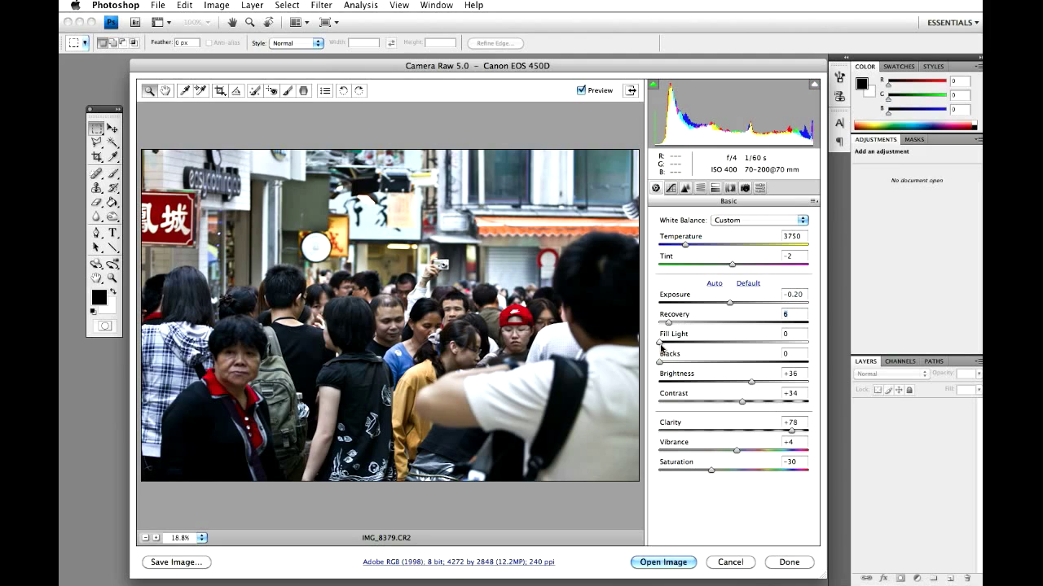
{"action": "left_click_drag", "start_coordinate": [658, 345], "coordinate": [617, 352]}
{"action": "left_click_drag", "start_coordinate": [659, 363], "coordinate": [750, 372]}
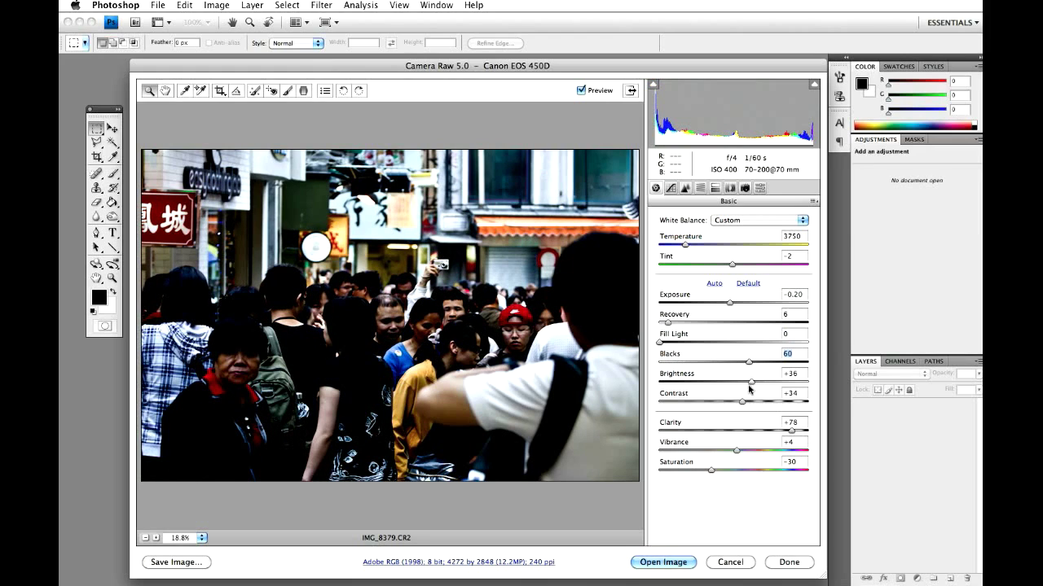
Set Brightness to +16 and Contrast to -22, then test Clarity and restore it to +78.
{"action": "mouse_move", "coordinate": [751, 386]}
{"action": "left_mouse_down"}
{"action": "mouse_move", "coordinate": [731, 387]}
{"action": "mouse_move", "coordinate": [741, 387]}
{"action": "left_mouse_up"}
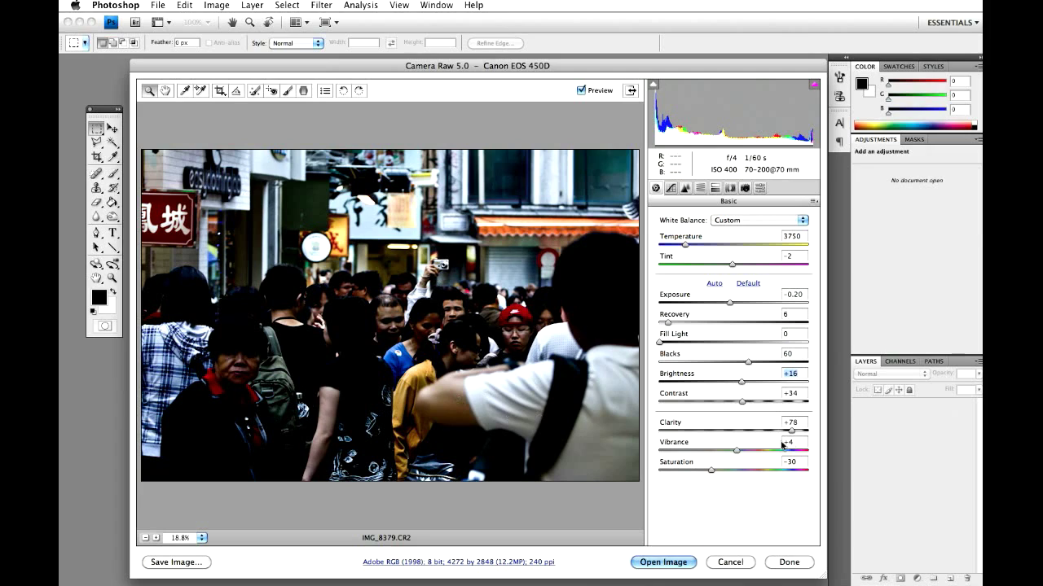
{"action": "left_click_drag", "start_coordinate": [742, 402], "coordinate": [687, 413]}
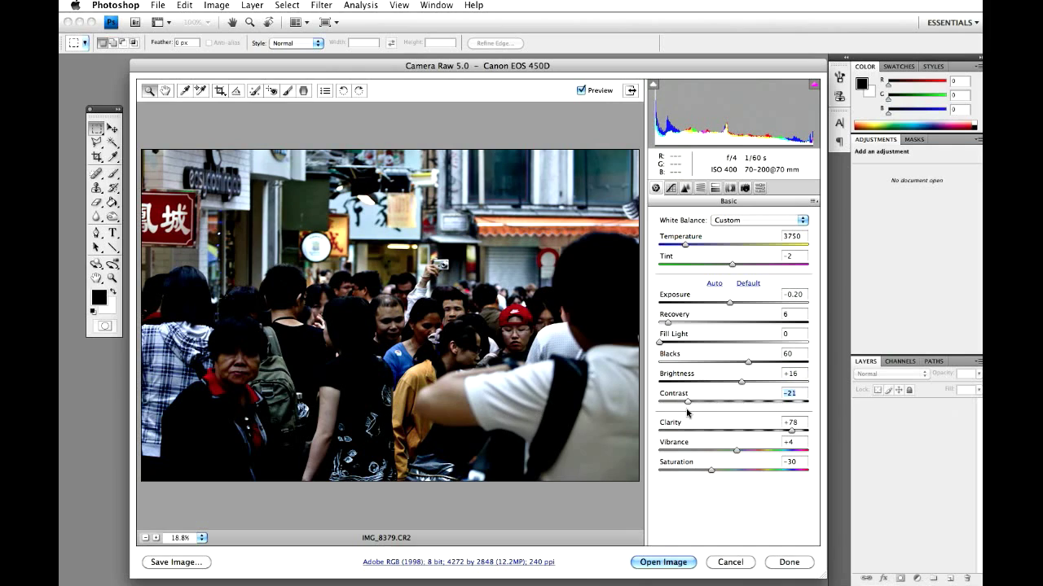
{"action": "left_click_drag", "start_coordinate": [686, 413], "coordinate": [685, 413]}
{"action": "left_click_drag", "start_coordinate": [791, 430], "coordinate": [656, 445]}
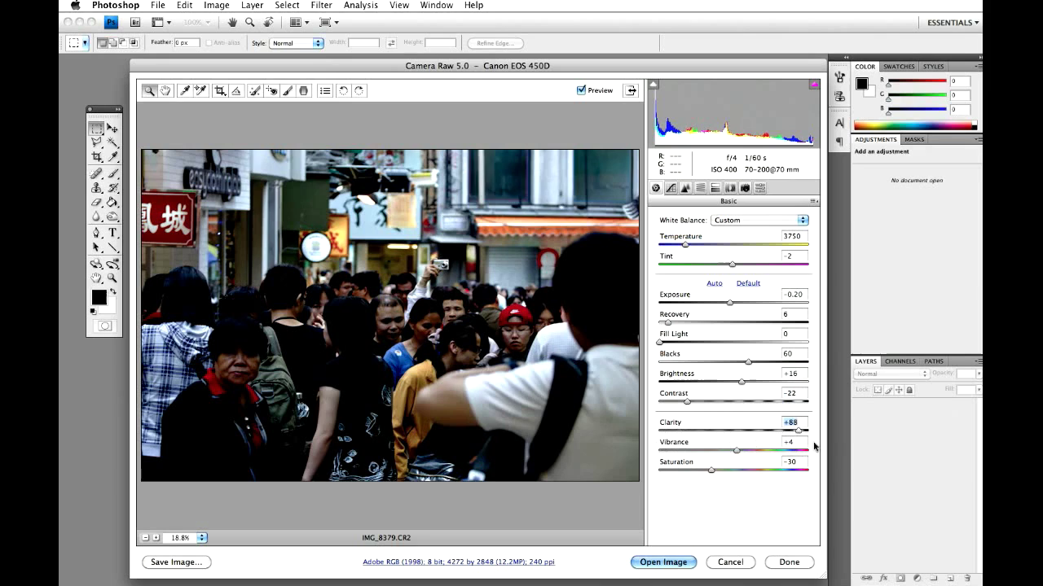
{"action": "key", "text": "Down"}
{"action": "key", "text": "Down"}
{"action": "key", "text": "Down"}
{"action": "key", "text": "Down"}
{"action": "key", "text": "Down"}
{"action": "key", "text": "Down"}
{"action": "key", "text": "Down"}
{"action": "key", "text": "Down"}
{"action": "key", "text": "Down"}
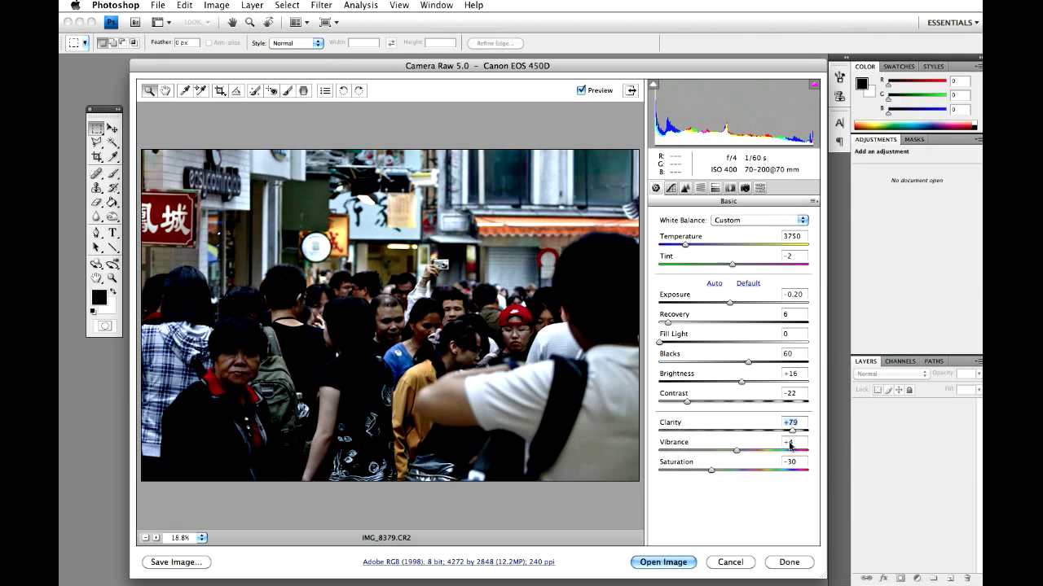
{"action": "key", "text": "Down"}
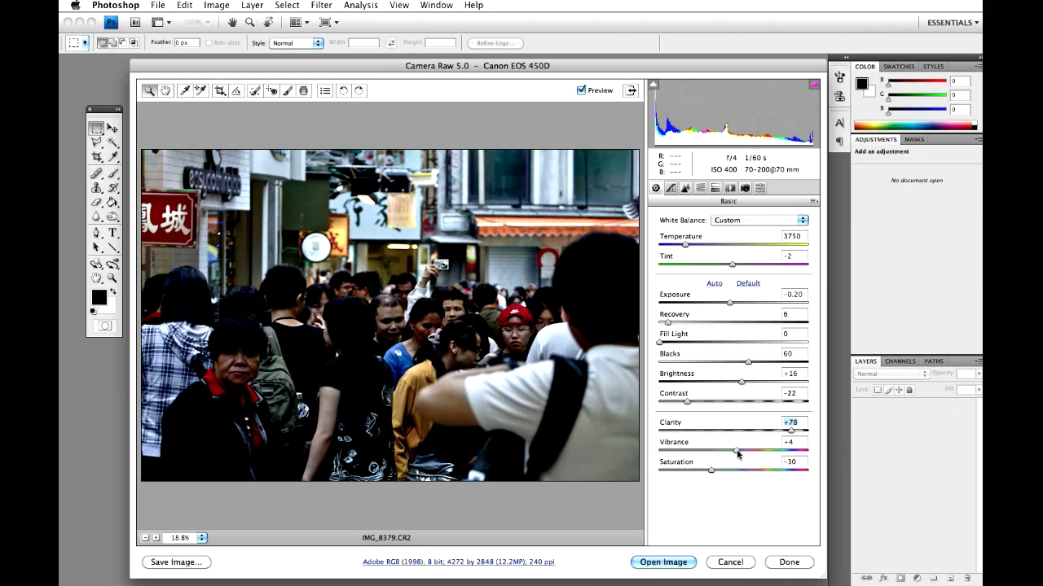
Try Vibrance at both extremes and return it to +4, then test raising Saturation.
{"action": "left_click_drag", "start_coordinate": [737, 453], "coordinate": [641, 454]}
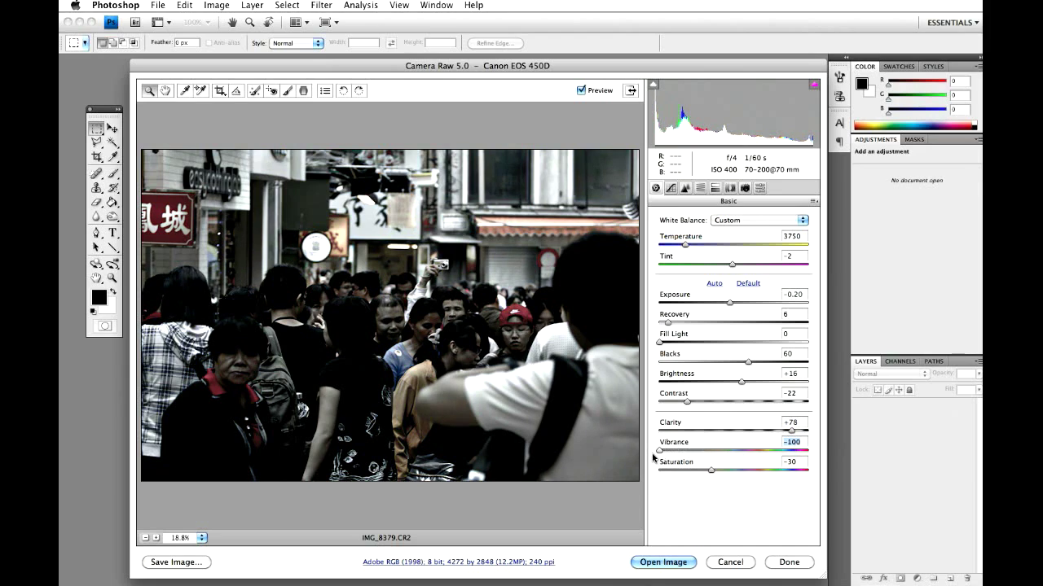
{"action": "left_click_drag", "start_coordinate": [652, 458], "coordinate": [828, 457]}
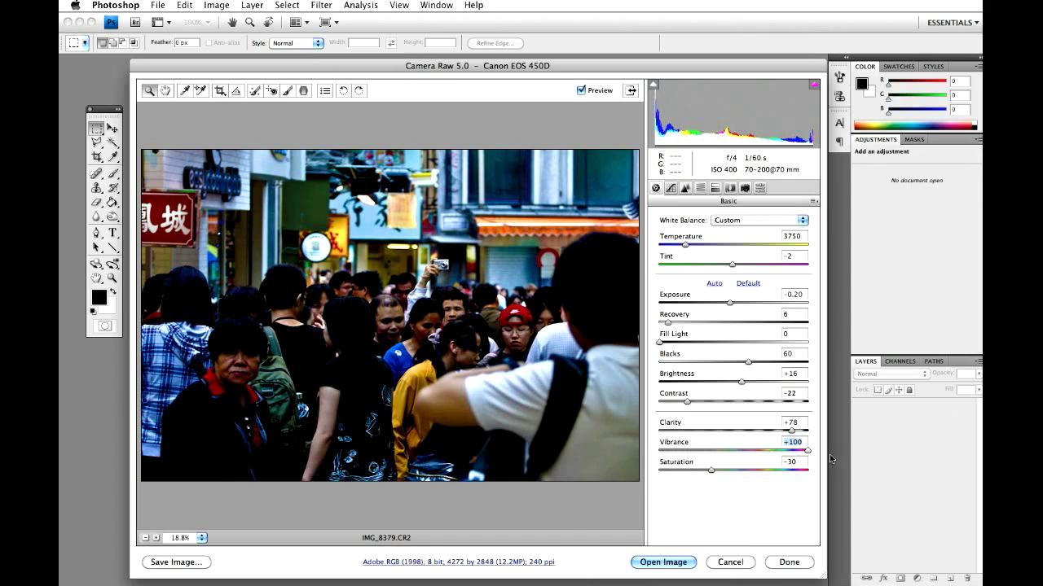
{"action": "left_click_drag", "start_coordinate": [831, 459], "coordinate": [736, 460]}
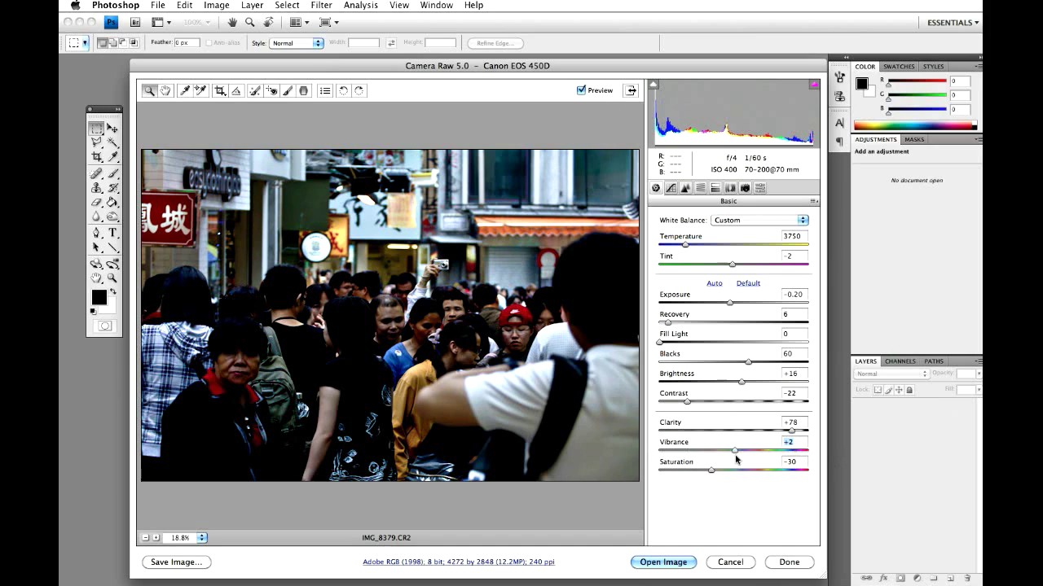
{"action": "left_click_drag", "start_coordinate": [735, 460], "coordinate": [738, 461]}
{"action": "mouse_move", "coordinate": [711, 470]}
{"action": "left_mouse_down"}
{"action": "mouse_move", "coordinate": [737, 472]}
{"action": "mouse_move", "coordinate": [693, 475]}
{"action": "mouse_move", "coordinate": [709, 477]}
{"action": "left_mouse_up"}
{"action": "left_click", "coordinate": [760, 189]}
In Camera Calibration, set Red Primary Saturation to +100 and Blue Primary Saturation to -100.
{"action": "left_click", "coordinate": [744, 188]}
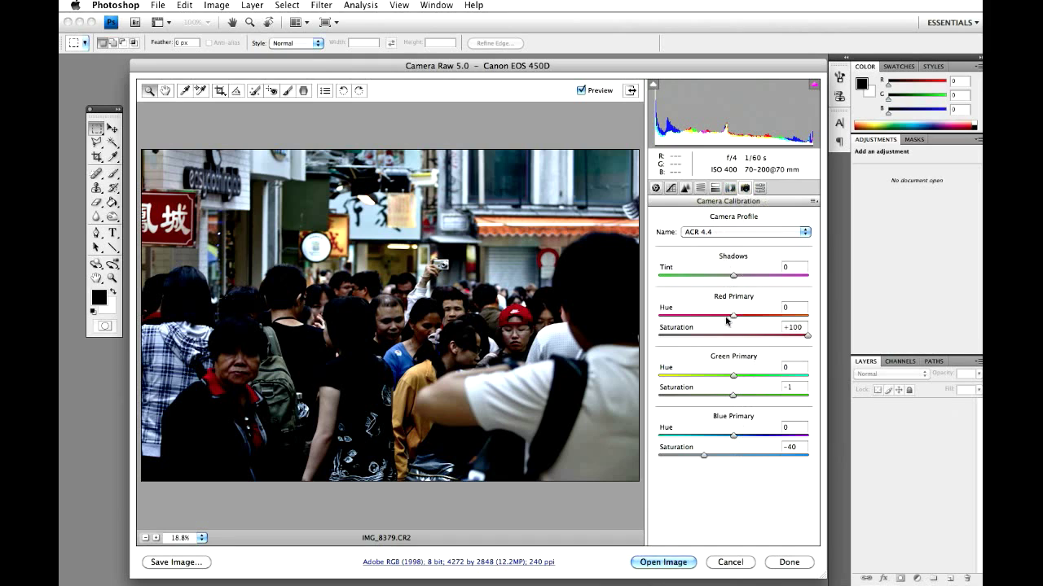
{"action": "left_click_drag", "start_coordinate": [807, 336], "coordinate": [733, 342]}
{"action": "left_click_drag", "start_coordinate": [704, 455], "coordinate": [732, 459]}
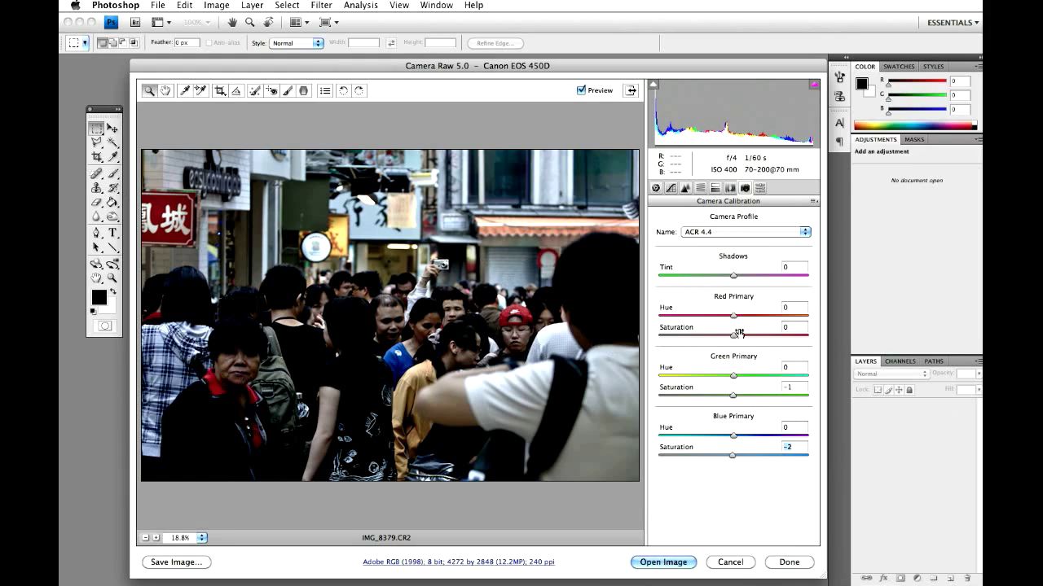
{"action": "left_click_drag", "start_coordinate": [732, 336], "coordinate": [810, 336]}
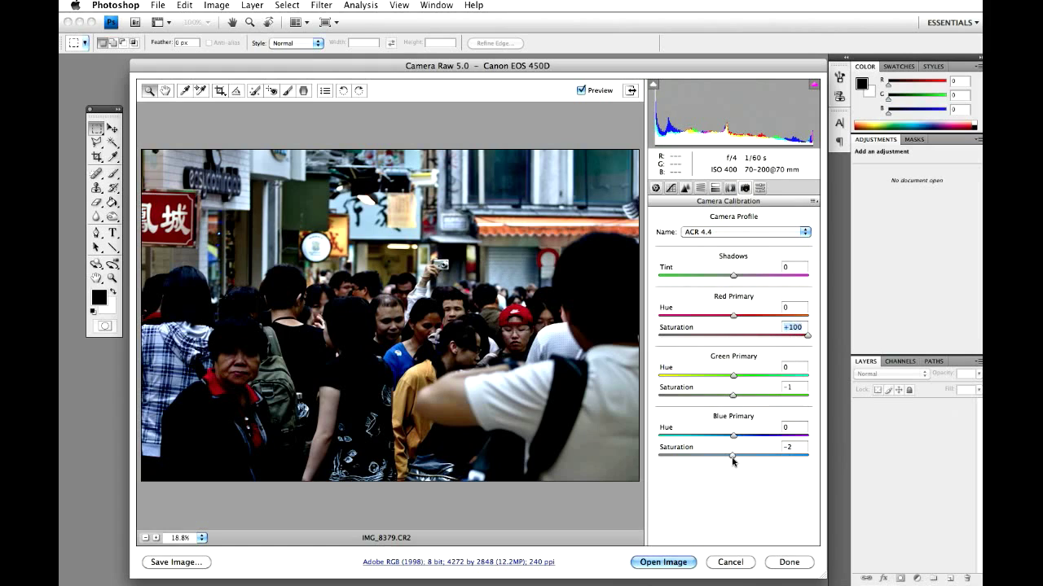
{"action": "left_click_drag", "start_coordinate": [732, 457], "coordinate": [635, 472]}
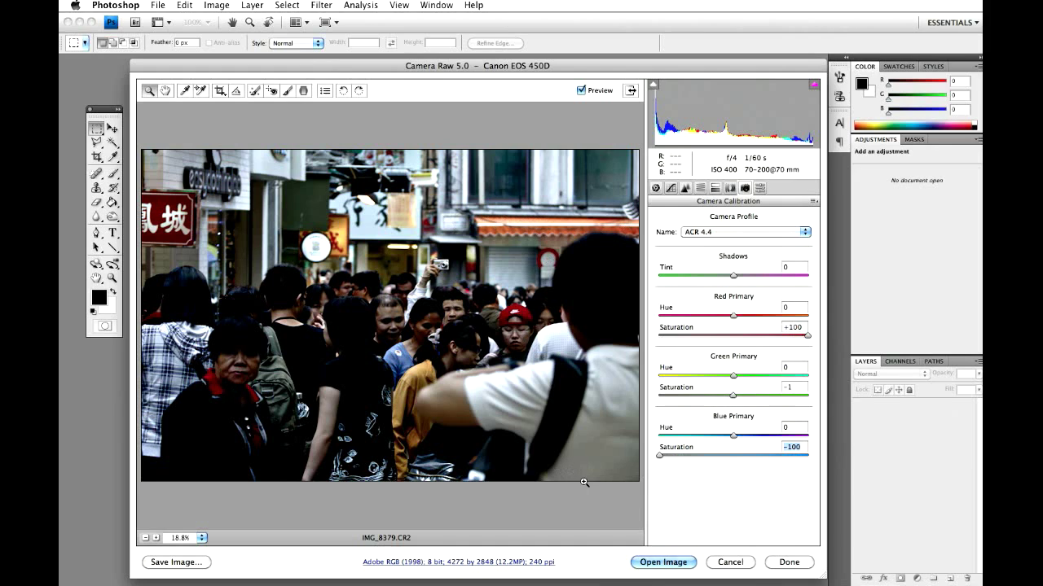
{"action": "left_click", "coordinate": [671, 562]}
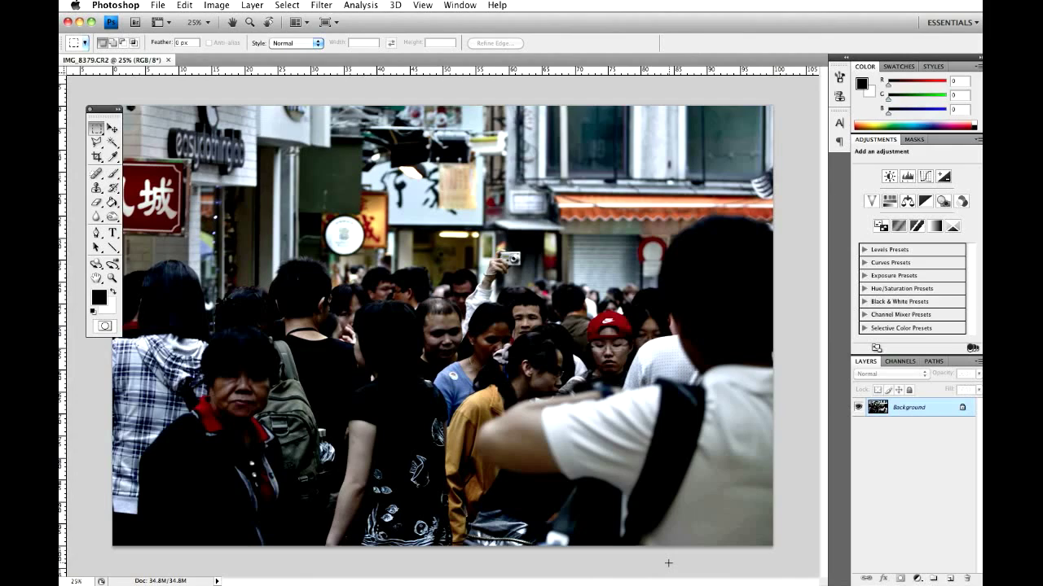
Duplicate the Background into Layer 1 and bring up the Filter > Blur submenu.
{"action": "key", "text": "super+j"}
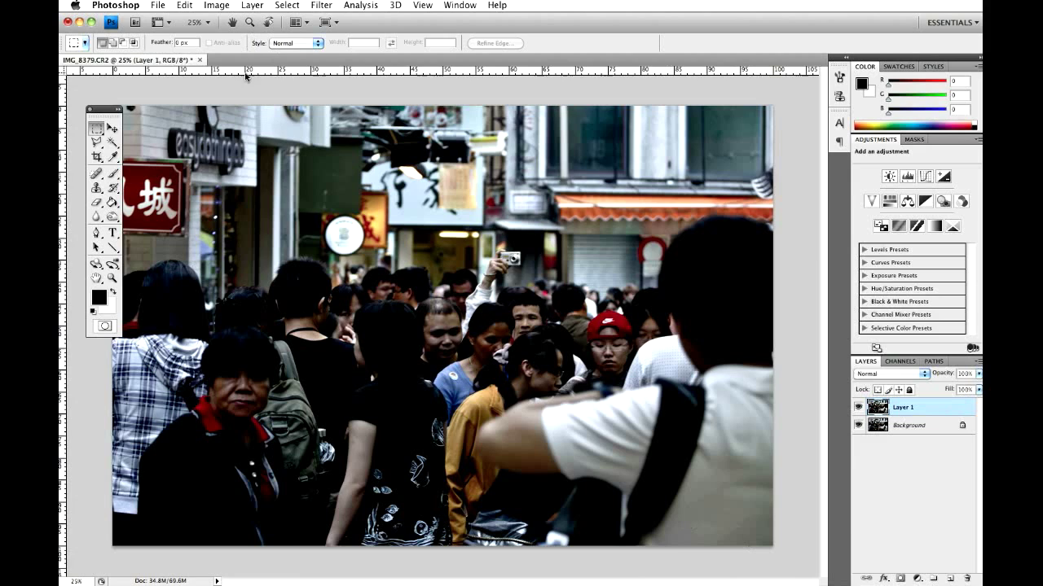
{"action": "left_click", "coordinate": [252, 5]}
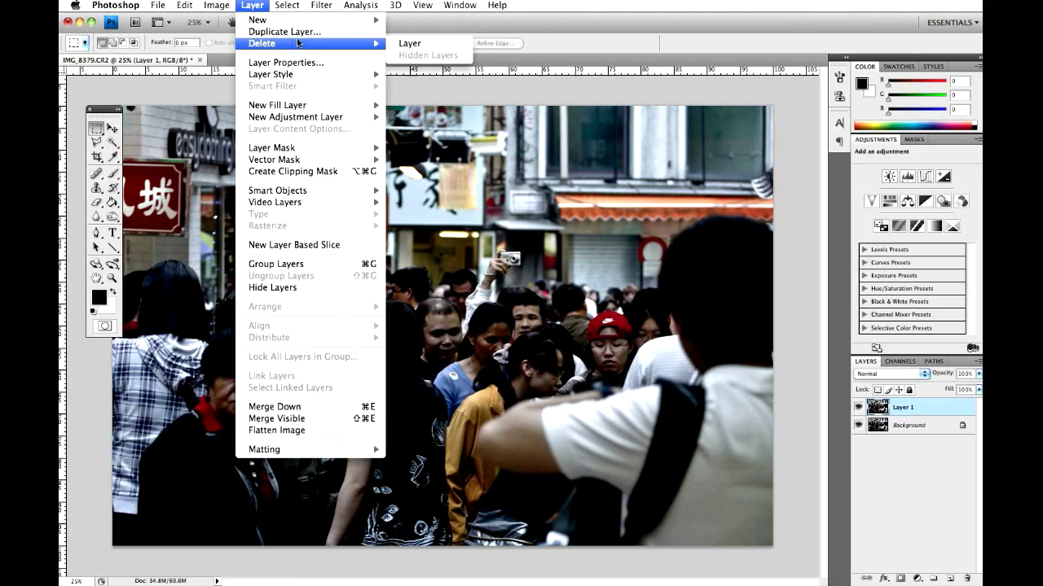
{"action": "left_click", "coordinate": [430, 91]}
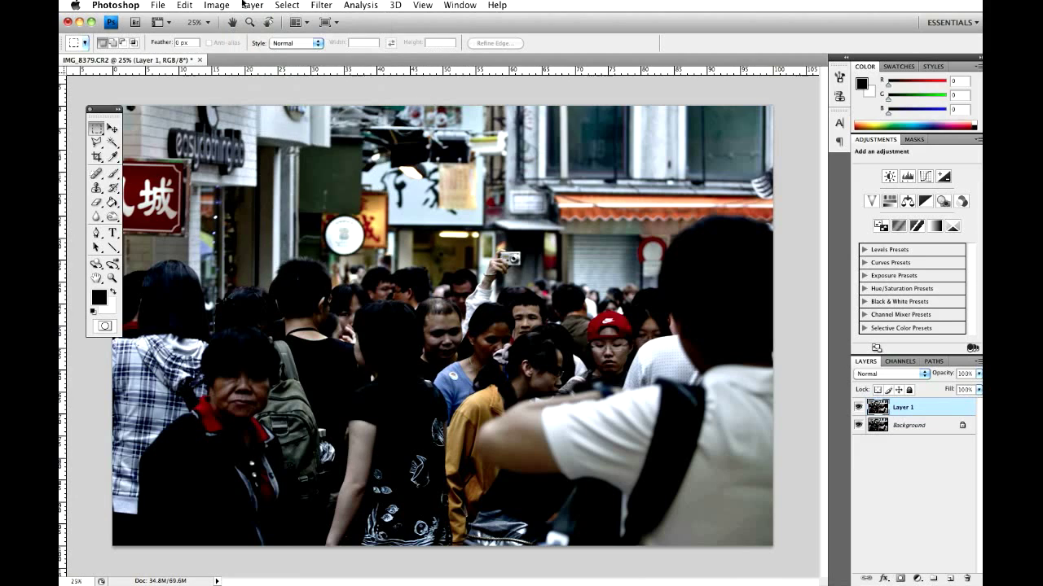
{"action": "left_click", "coordinate": [322, 6]}
{"action": "mouse_move", "coordinate": [372, 142]}
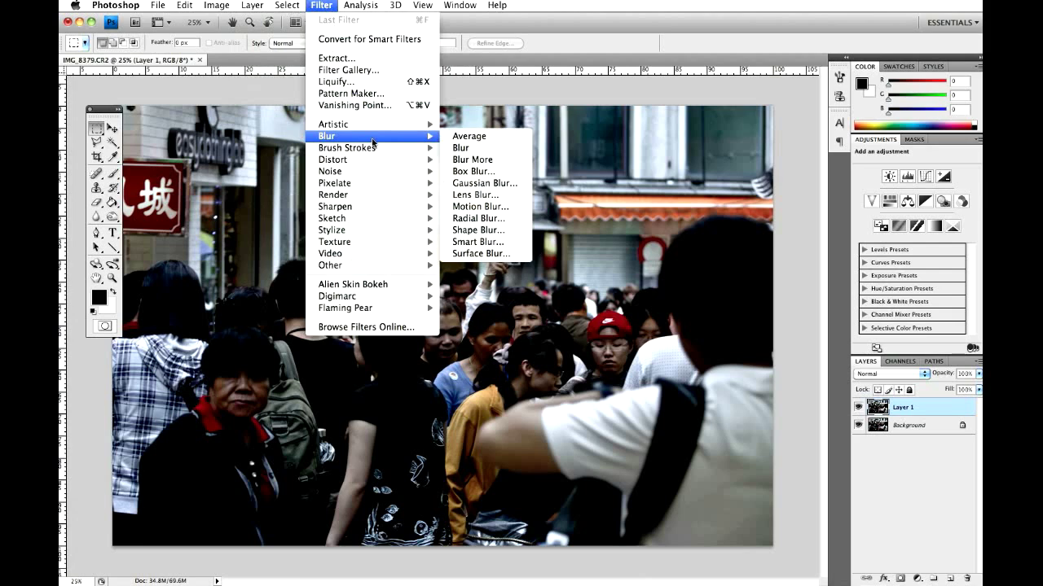
Apply a Hexagon Lens Blur with radius 40 to Layer 1, previewing at 25%.
{"action": "left_click", "coordinate": [477, 196]}
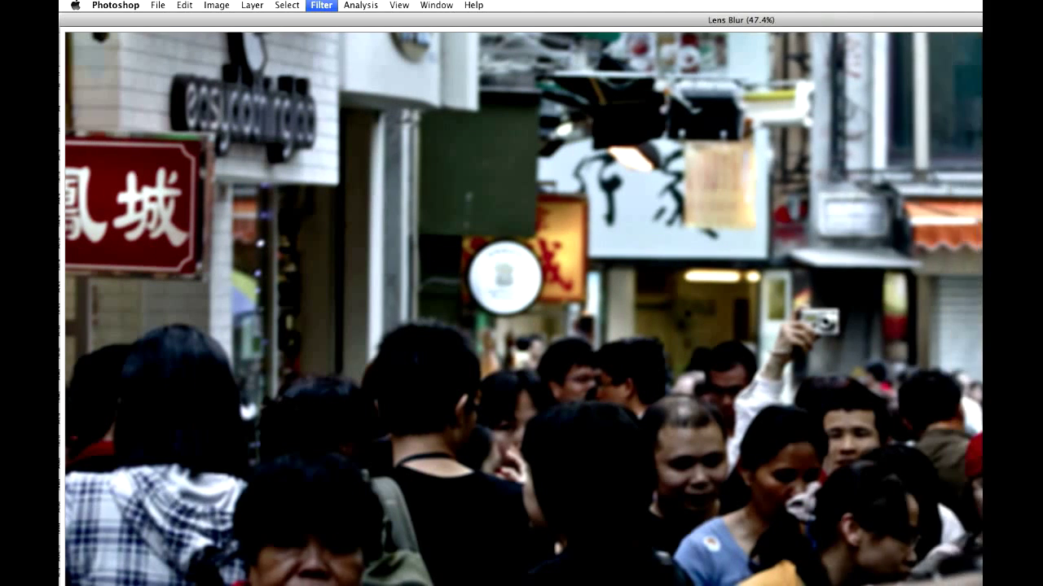
{"action": "mouse_move", "coordinate": [977, 582]}
{"action": "left_mouse_down"}
{"action": "mouse_move", "coordinate": [740, 431]}
{"action": "mouse_move", "coordinate": [826, 526]}
{"action": "mouse_move", "coordinate": [983, 584]}
{"action": "left_mouse_up"}
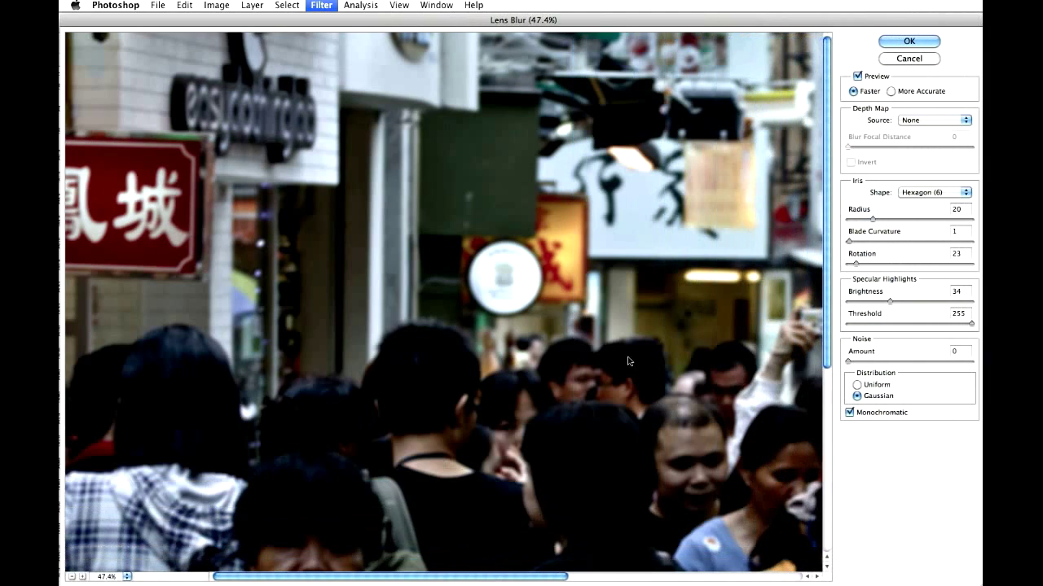
{"action": "scroll", "coordinate": [552, 420], "scroll_direction": "down", "scroll_amount": 5}
{"action": "left_click", "coordinate": [71, 577]}
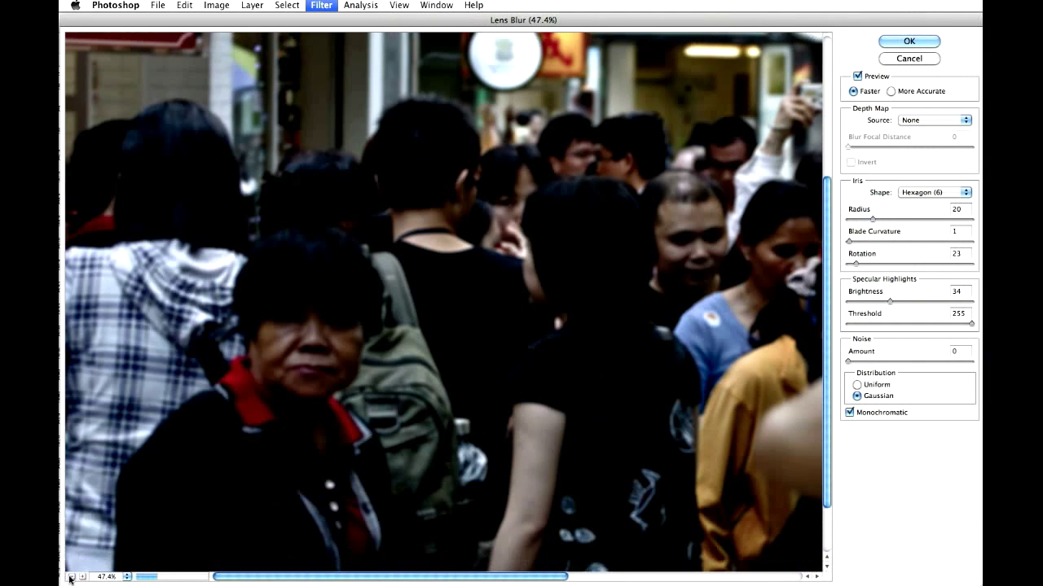
{"action": "left_click", "coordinate": [71, 577]}
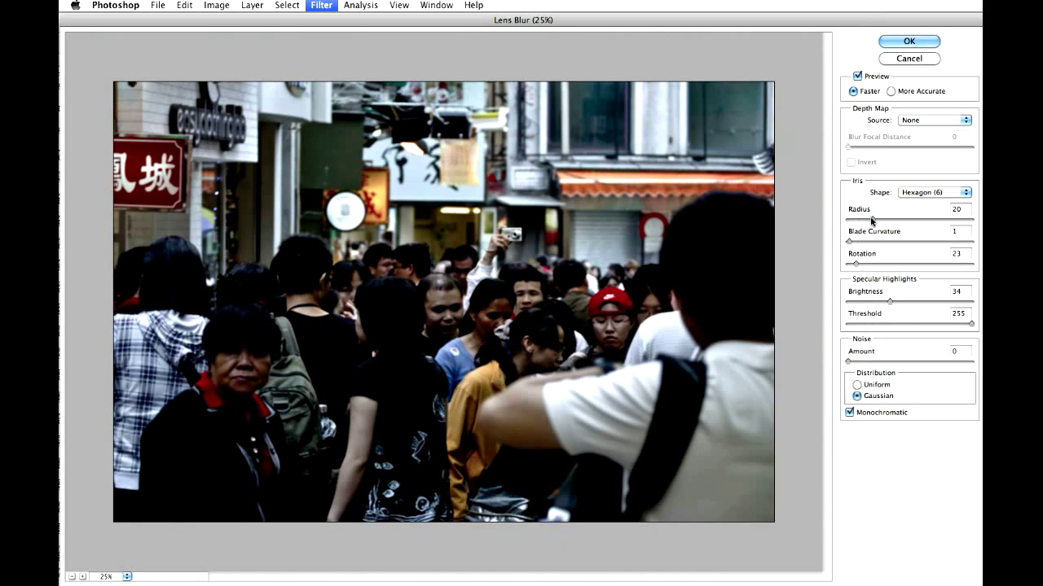
{"action": "left_click_drag", "start_coordinate": [873, 220], "coordinate": [899, 223]}
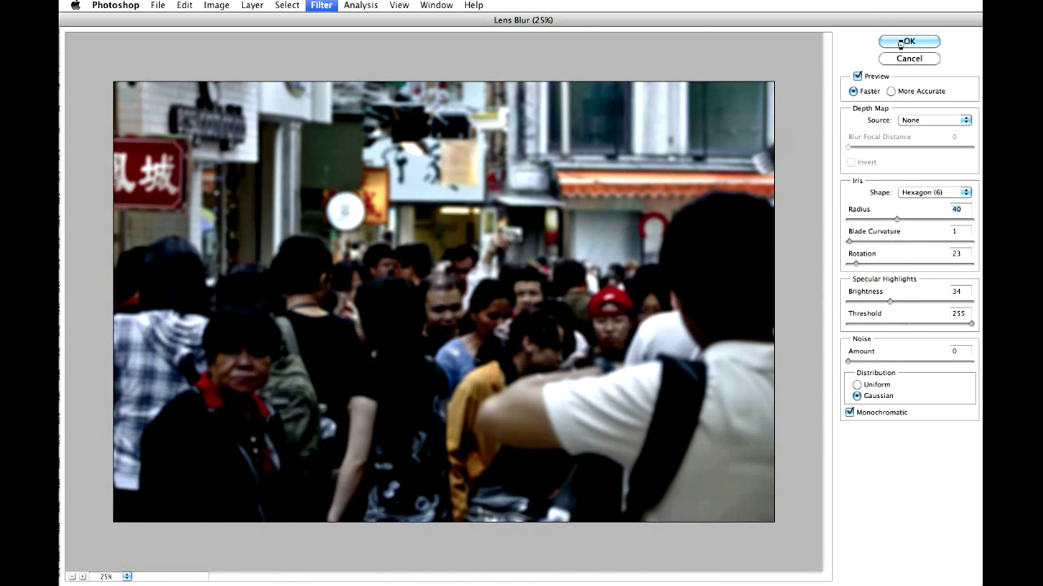
{"action": "left_click", "coordinate": [902, 42]}
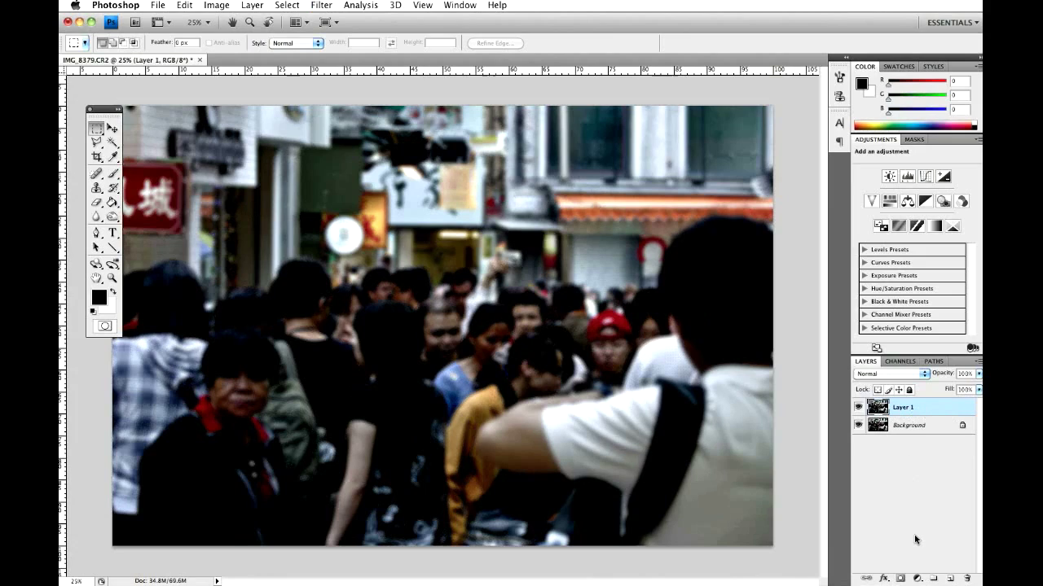
Add a white layer mask to Layer 1 and look through the Layer Mask submenu.
{"action": "left_click", "coordinate": [900, 578]}
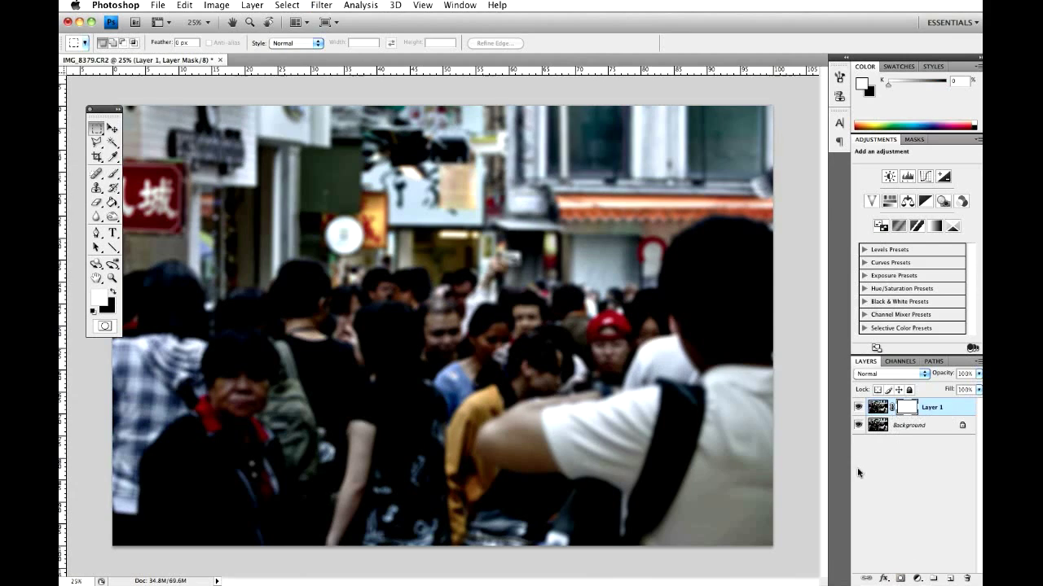
{"action": "left_click", "coordinate": [254, 5]}
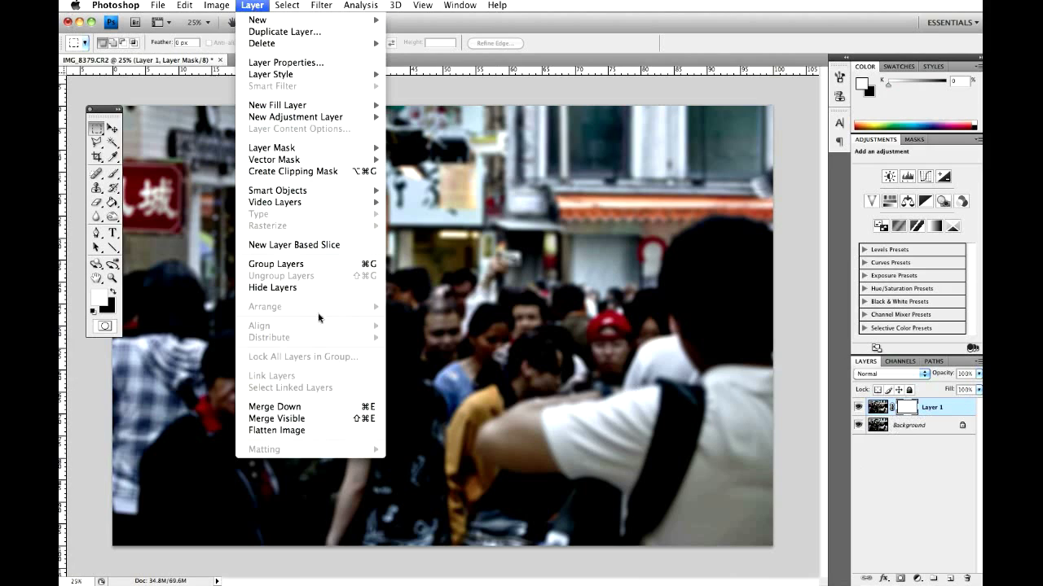
{"action": "mouse_move", "coordinate": [277, 150]}
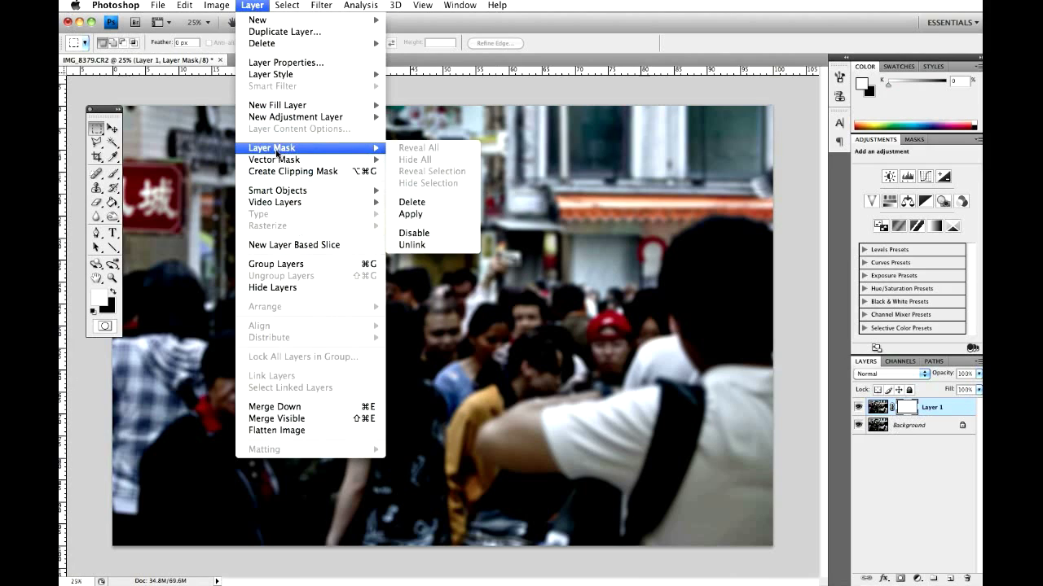
{"action": "left_click", "coordinate": [578, 323]}
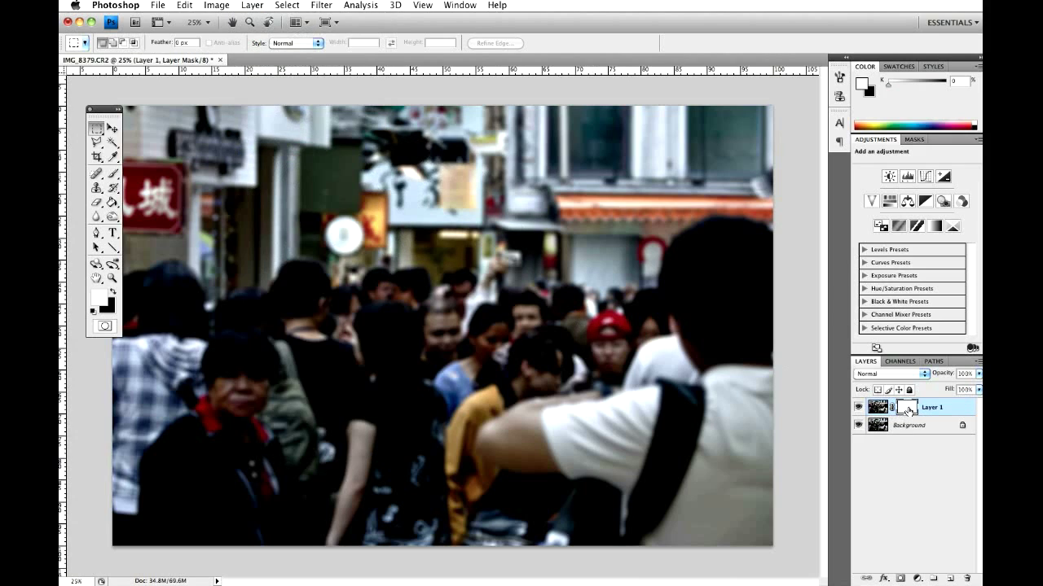
Set up the Eraser with a soft brush sized to about 1300 px.
{"action": "left_click_drag", "start_coordinate": [96, 204], "coordinate": [147, 206]}
{"action": "left_click", "coordinate": [135, 44]}
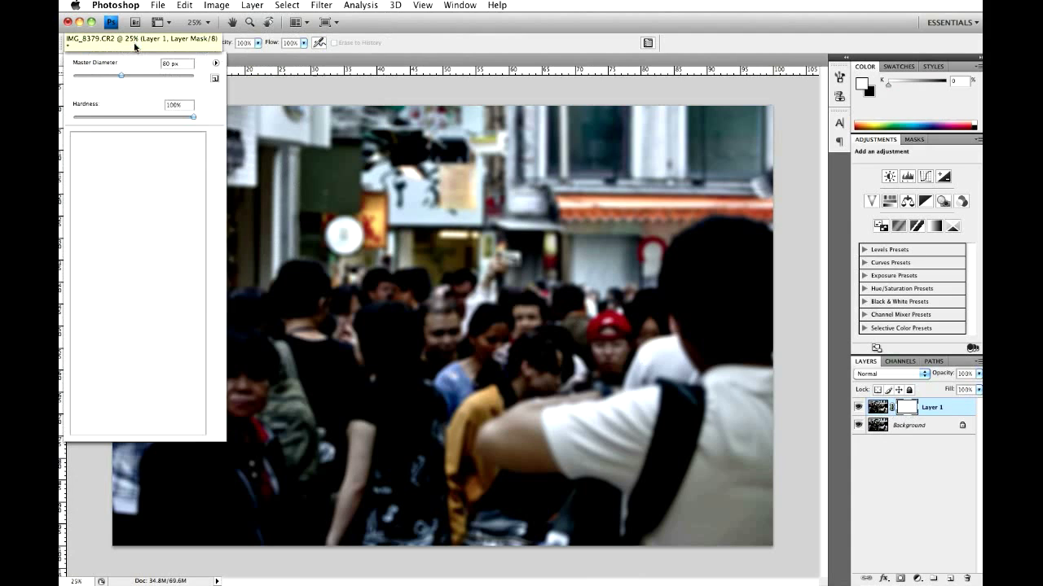
{"action": "left_click", "coordinate": [161, 184]}
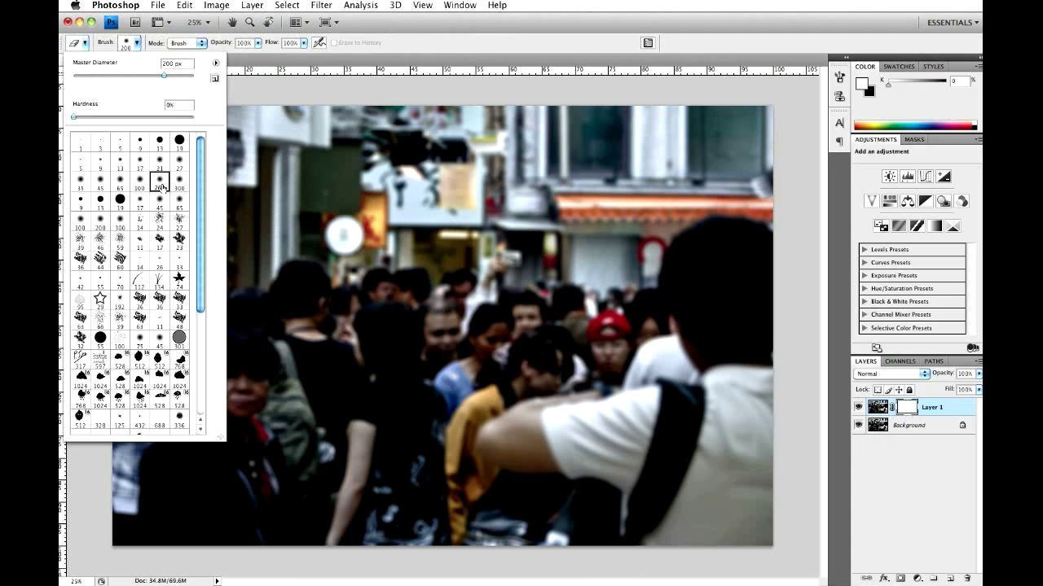
{"action": "left_click", "coordinate": [799, 289]}
{"action": "key", "text": "bracketright"}
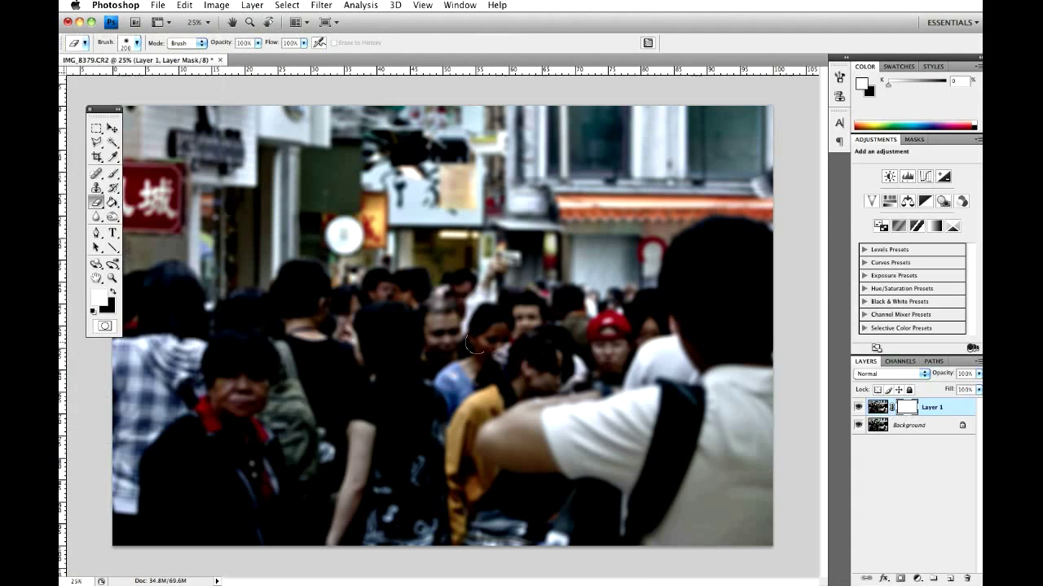
{"action": "key", "text": "bracketright"}
{"action": "key", "text": "bracketright"}
{"action": "key", "text": "bracketright"}
{"action": "key", "text": "bracketright"}
{"action": "key", "text": "bracketright"}
{"action": "key", "text": "bracketright"}
{"action": "key", "text": "bracketright"}
{"action": "key", "text": "bracketright"}
{"action": "key", "text": "bracketright"}
{"action": "key", "text": "bracketright"}
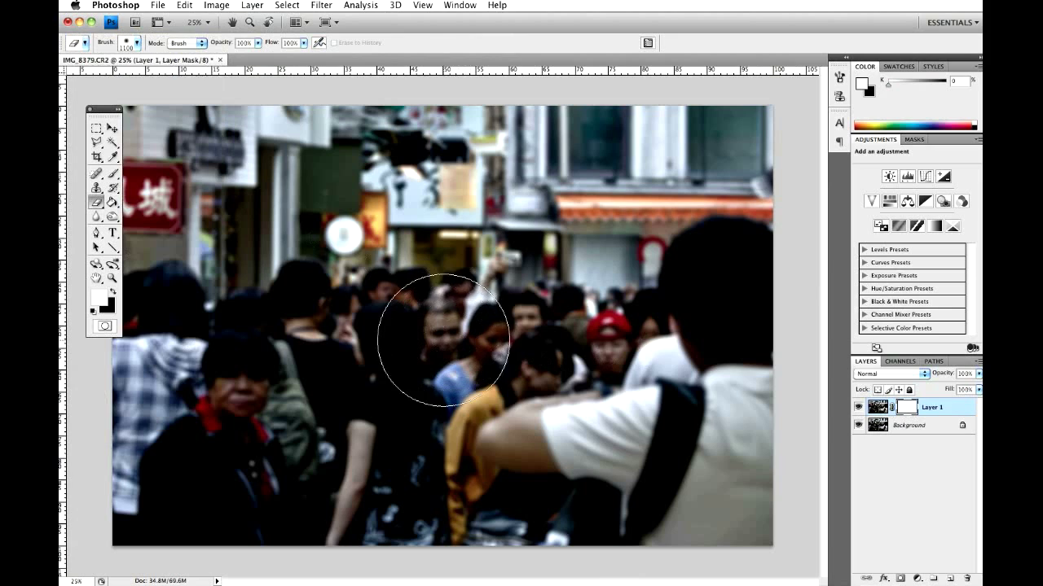
{"action": "key", "text": "bracketright"}
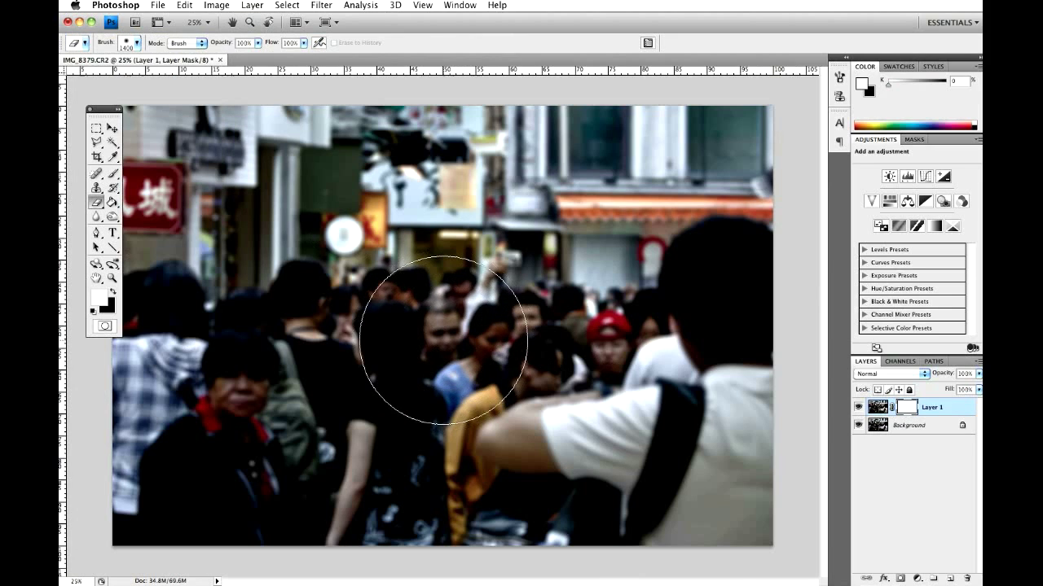
{"action": "key", "text": "bracketleft"}
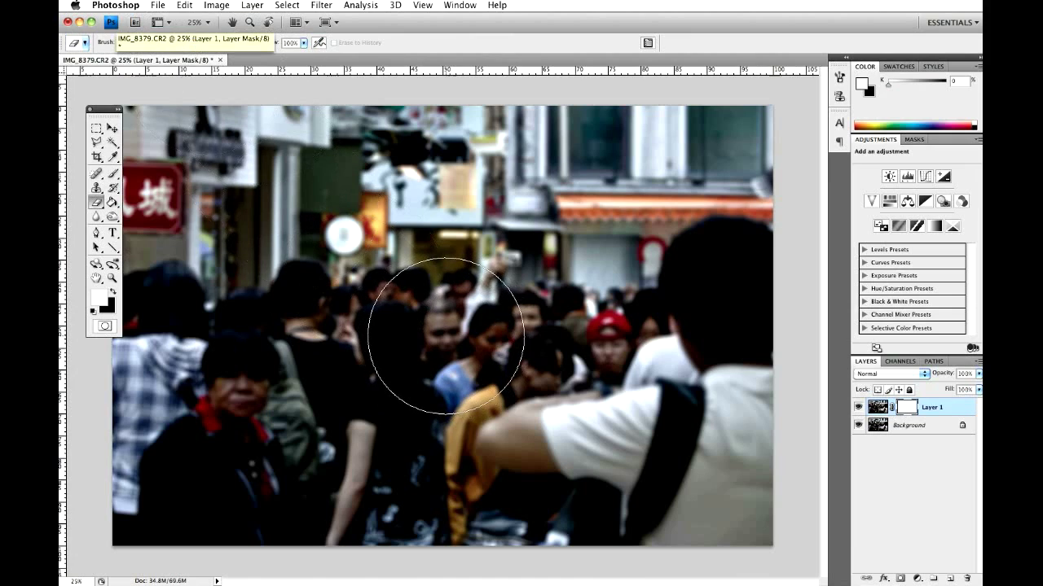
Erase the mask over the central faces and around the red cap to restore sharpness.
{"action": "left_click", "coordinate": [446, 335]}
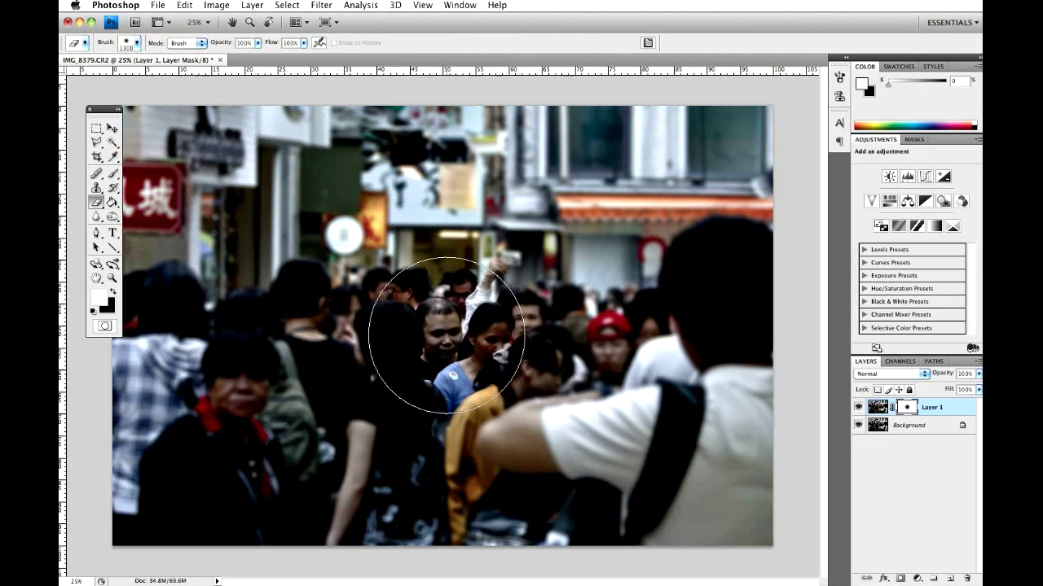
{"action": "key", "text": "bracketright"}
{"action": "key", "text": "bracketright"}
{"action": "key", "text": "bracketright"}
{"action": "left_click", "coordinate": [445, 352]}
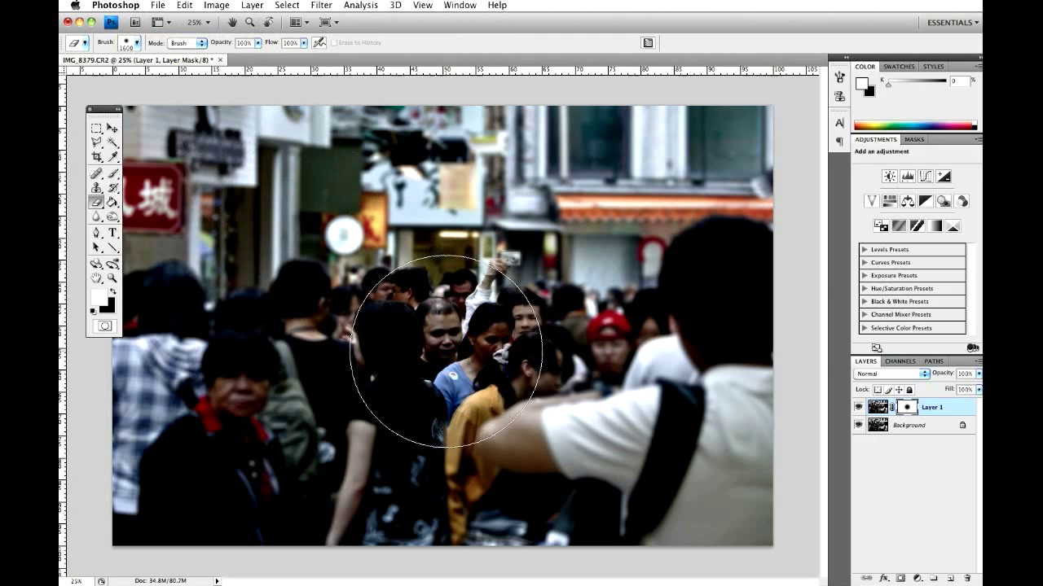
{"action": "mouse_move", "coordinate": [446, 352]}
{"action": "left_mouse_down"}
{"action": "mouse_move", "coordinate": [386, 397]}
{"action": "mouse_move", "coordinate": [463, 372]}
{"action": "mouse_move", "coordinate": [408, 367]}
{"action": "left_mouse_up"}
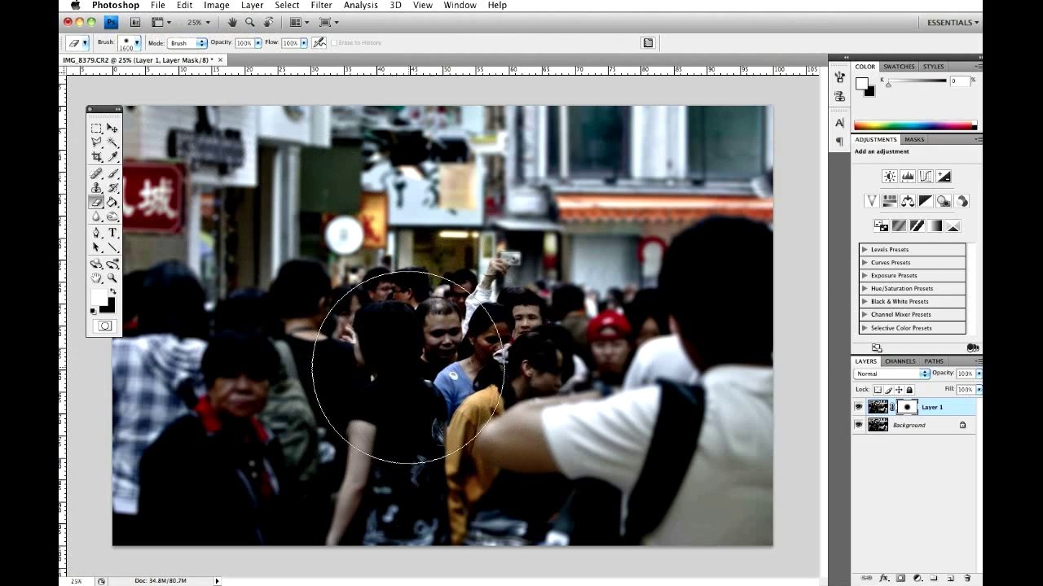
{"action": "key", "text": "bracketleft"}
{"action": "key", "text": "bracketleft"}
{"action": "key", "text": "bracketleft"}
{"action": "key", "text": "bracketleft"}
{"action": "key", "text": "bracketleft"}
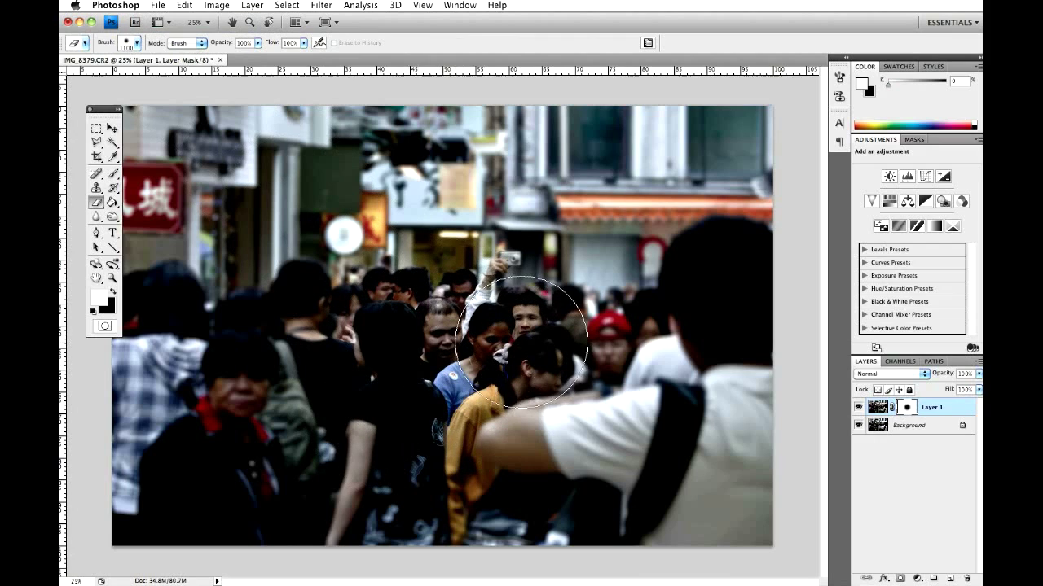
{"action": "key", "text": "bracketleft"}
{"action": "key", "text": "bracketleft"}
{"action": "key", "text": "bracketleft"}
{"action": "key", "text": "bracketleft"}
{"action": "mouse_move", "coordinate": [559, 350]}
{"action": "left_mouse_down"}
{"action": "mouse_move", "coordinate": [551, 354]}
{"action": "mouse_move", "coordinate": [578, 350]}
{"action": "mouse_move", "coordinate": [547, 344]}
{"action": "left_mouse_up"}
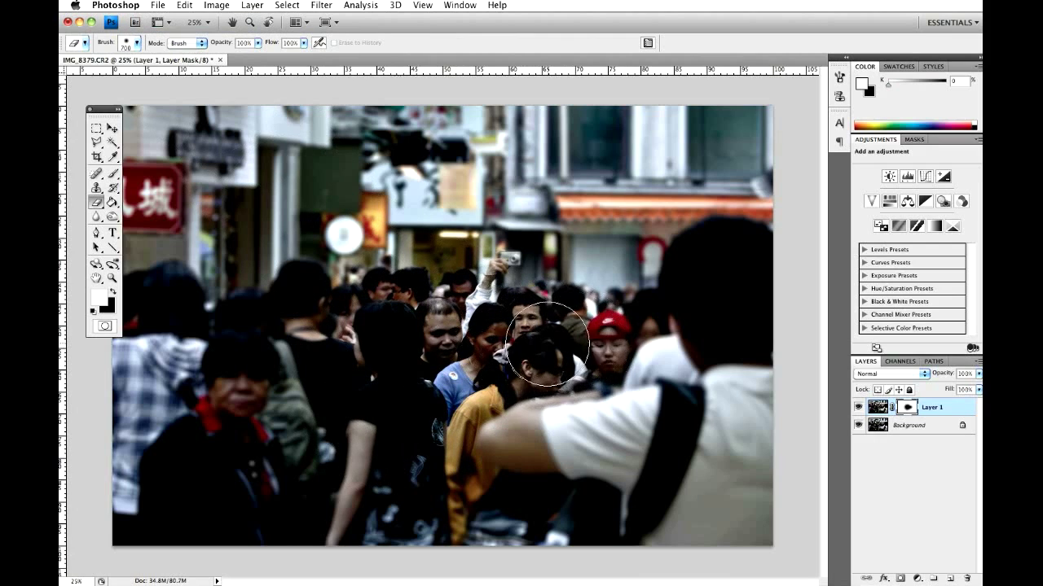
With smaller brushes, sharpen the man with the backpack and the neighbouring heads.
{"action": "key", "text": "bracketright"}
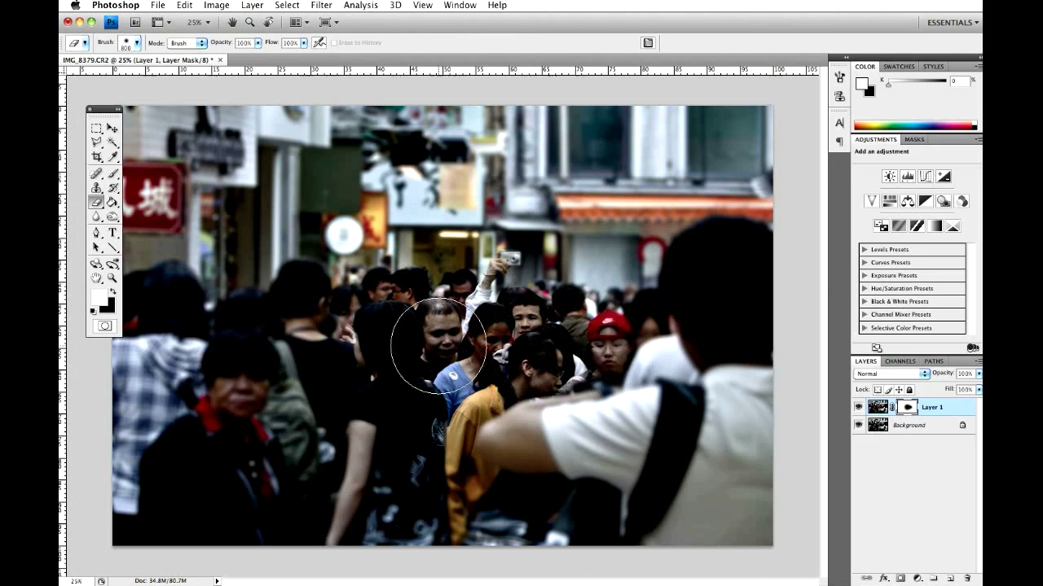
{"action": "key", "text": "bracketright"}
{"action": "key", "text": "bracketright"}
{"action": "key", "text": "bracketright"}
{"action": "key", "text": "bracketright"}
{"action": "key", "text": "bracketright"}
{"action": "key", "text": "bracketright"}
{"action": "key", "text": "bracketright"}
{"action": "key", "text": "bracketright"}
{"action": "key", "text": "bracketright"}
{"action": "key", "text": "bracketright"}
{"action": "key", "text": "bracketright"}
{"action": "key", "text": "bracketright"}
{"action": "key", "text": "bracketright"}
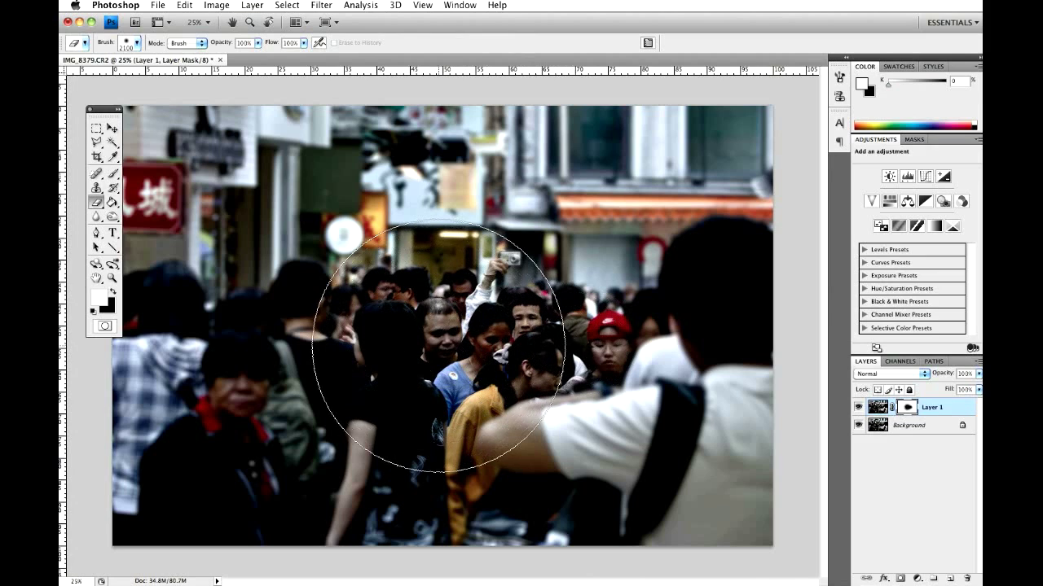
{"action": "key", "text": "bracketleft"}
{"action": "key", "text": "bracketleft"}
{"action": "key", "text": "bracketleft"}
{"action": "key", "text": "bracketleft"}
{"action": "key", "text": "bracketleft"}
{"action": "key", "text": "bracketleft"}
{"action": "key", "text": "bracketleft"}
{"action": "key", "text": "bracketleft"}
{"action": "key", "text": "bracketleft"}
{"action": "key", "text": "bracketleft"}
{"action": "key", "text": "bracketleft"}
{"action": "key", "text": "bracketleft"}
{"action": "key", "text": "bracketleft"}
{"action": "key", "text": "bracketleft"}
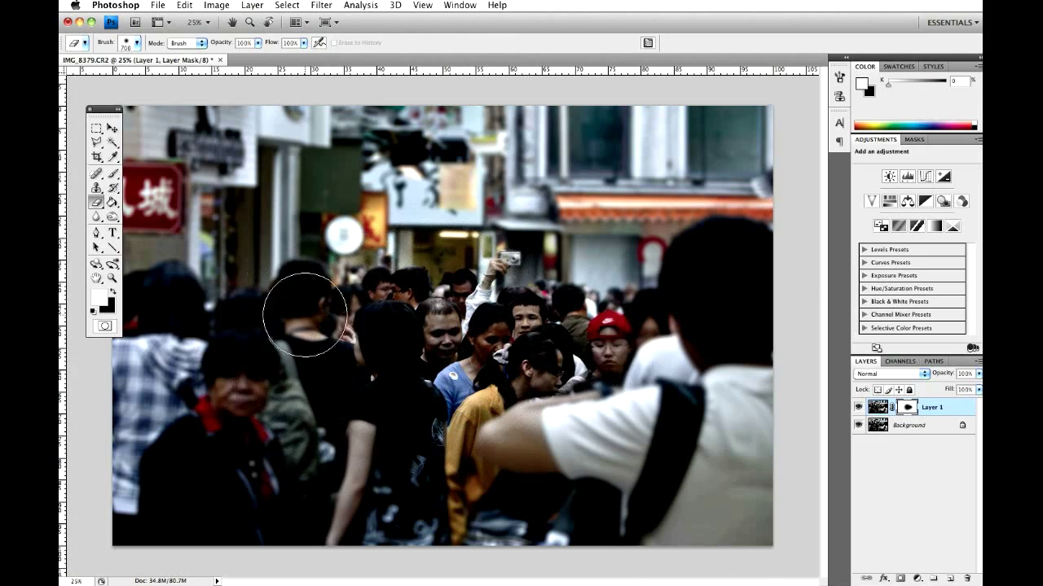
{"action": "key", "text": "bracketleft"}
{"action": "key", "text": "bracketleft"}
{"action": "mouse_move", "coordinate": [310, 298]}
{"action": "left_mouse_down"}
{"action": "mouse_move", "coordinate": [312, 432]}
{"action": "mouse_move", "coordinate": [323, 445]}
{"action": "left_mouse_up"}
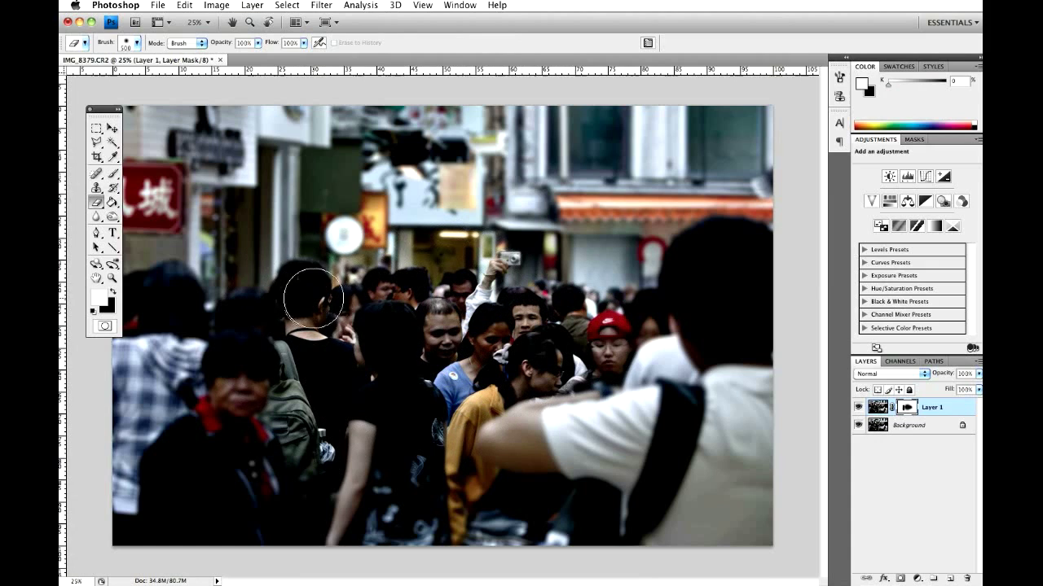
{"action": "key", "text": "bracketleft"}
{"action": "key", "text": "bracketleft"}
{"action": "mouse_move", "coordinate": [343, 281]}
{"action": "left_mouse_down"}
{"action": "mouse_move", "coordinate": [374, 302]}
{"action": "mouse_move", "coordinate": [355, 303]}
{"action": "left_mouse_up"}
{"action": "key", "text": "bracketright"}
{"action": "key", "text": "bracketright"}
{"action": "key", "text": "bracketright"}
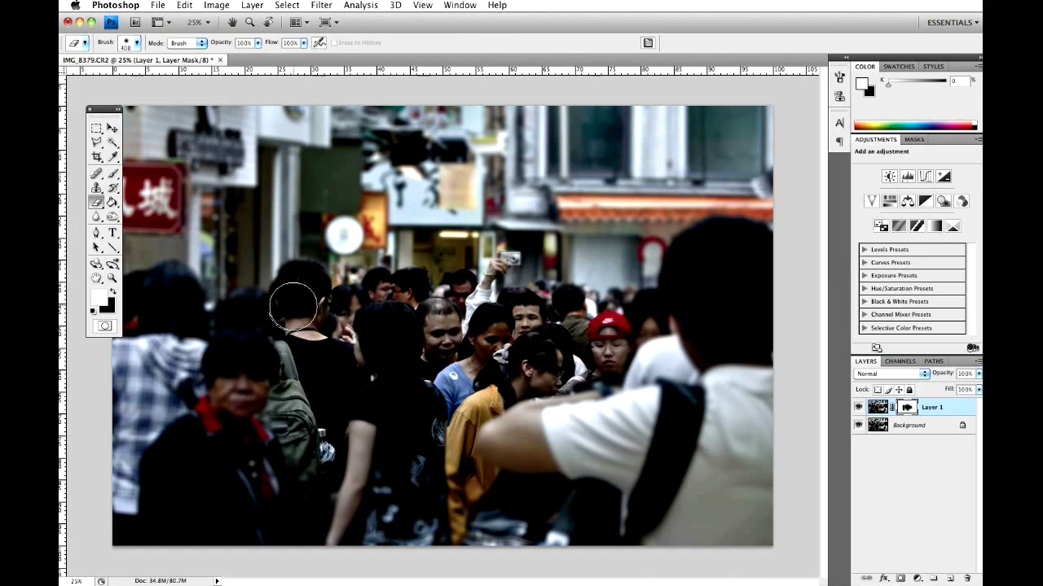
{"action": "key", "text": "bracketleft"}
{"action": "key", "text": "bracketleft"}
{"action": "left_click_drag", "start_coordinate": [344, 343], "coordinate": [357, 350]}
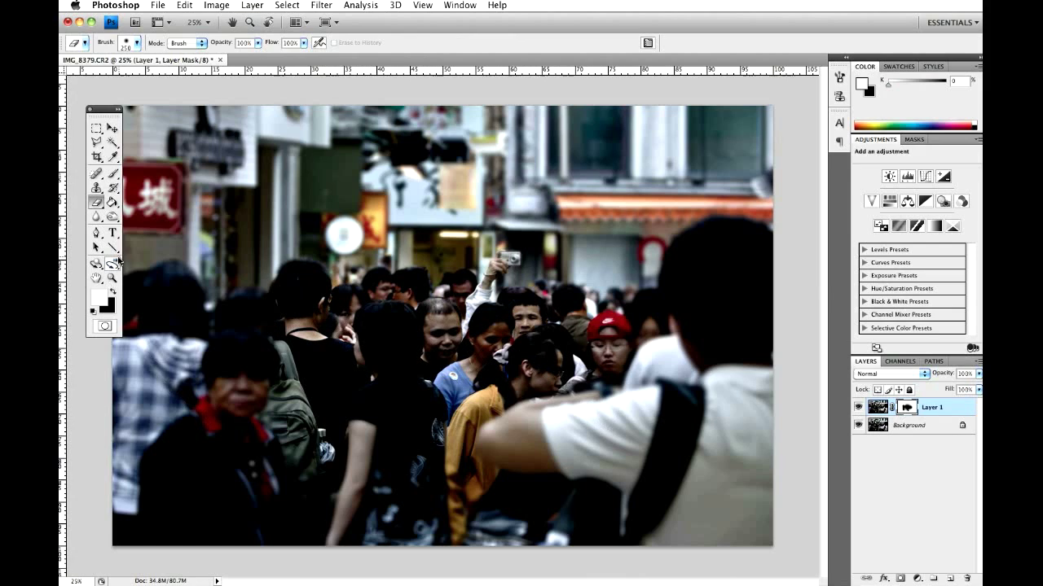
Draw a black rectangle spanning the full width of the photo's bottom edge.
{"action": "left_click_drag", "start_coordinate": [112, 247], "coordinate": [163, 258]}
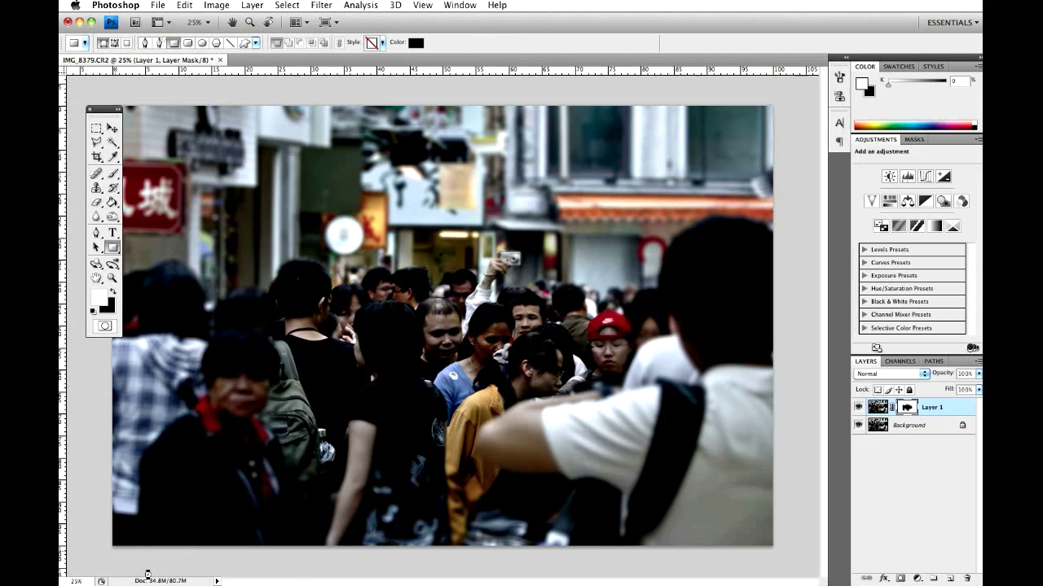
{"action": "key", "text": "d"}
{"action": "left_click_drag", "start_coordinate": [114, 471], "coordinate": [246, 551]}
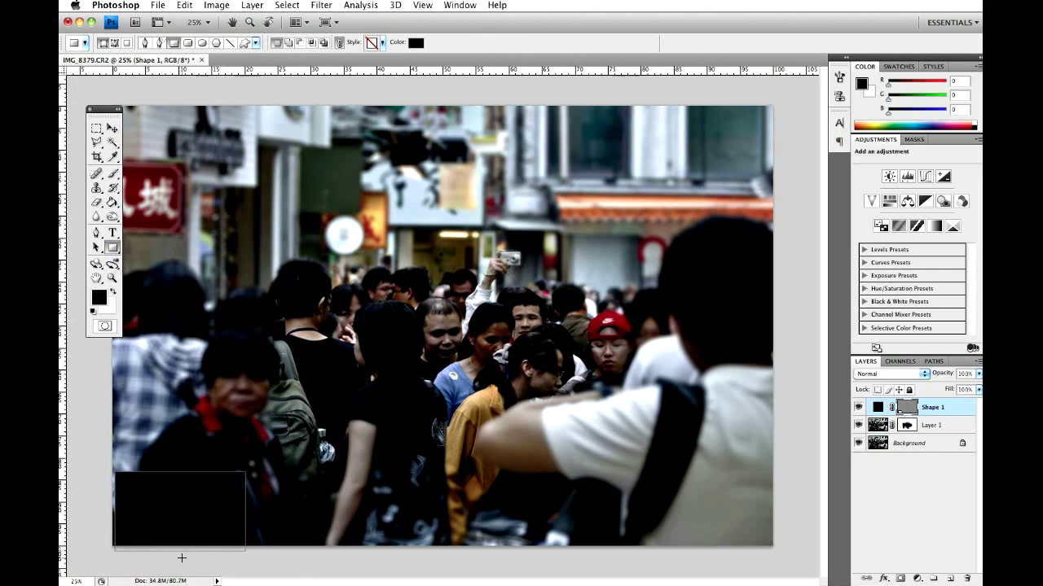
{"action": "key", "text": "super+z"}
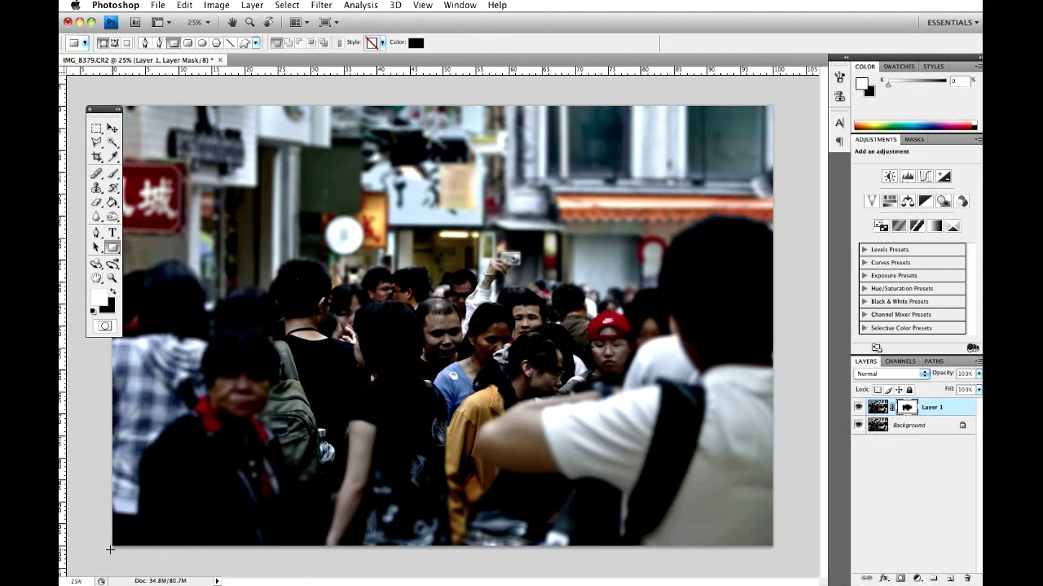
{"action": "left_click_drag", "start_coordinate": [107, 550], "coordinate": [775, 493]}
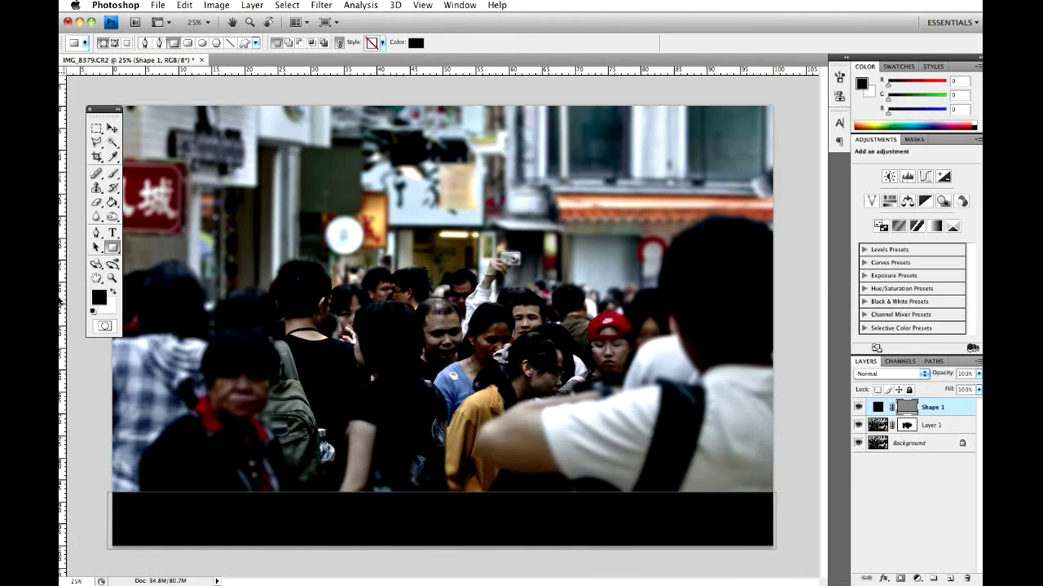
{"action": "left_click", "coordinate": [112, 129]}
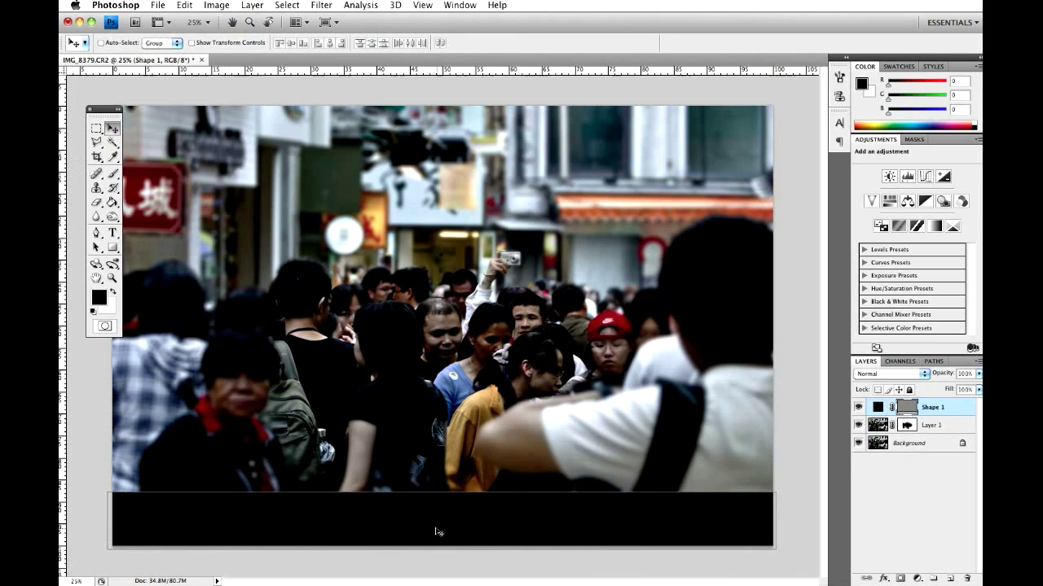
Nudge the bottom bar up and place a duplicate black bar along the top edge.
{"action": "left_click_drag", "start_coordinate": [438, 532], "coordinate": [435, 528]}
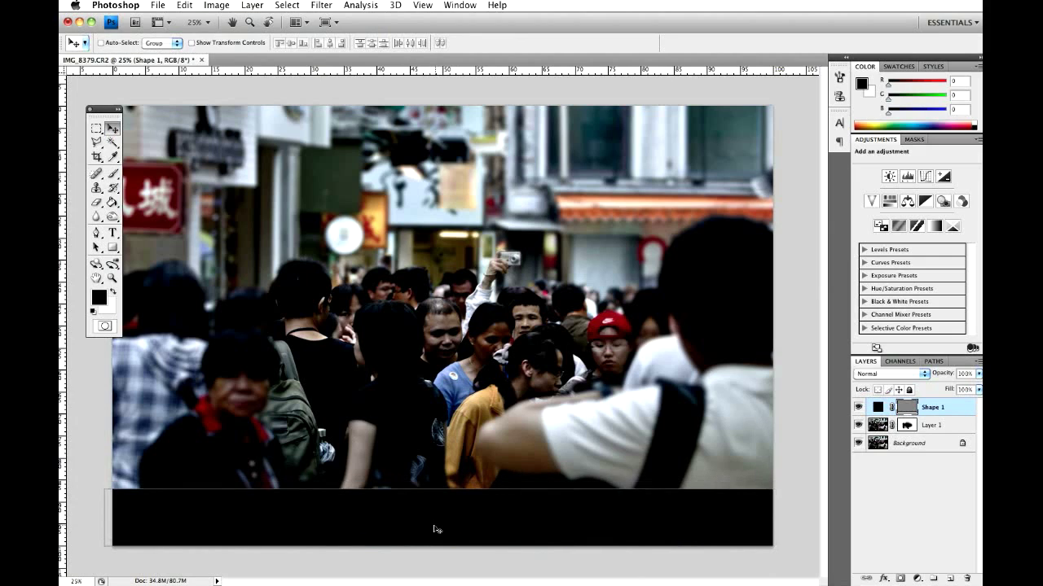
{"action": "key", "text": "super+j"}
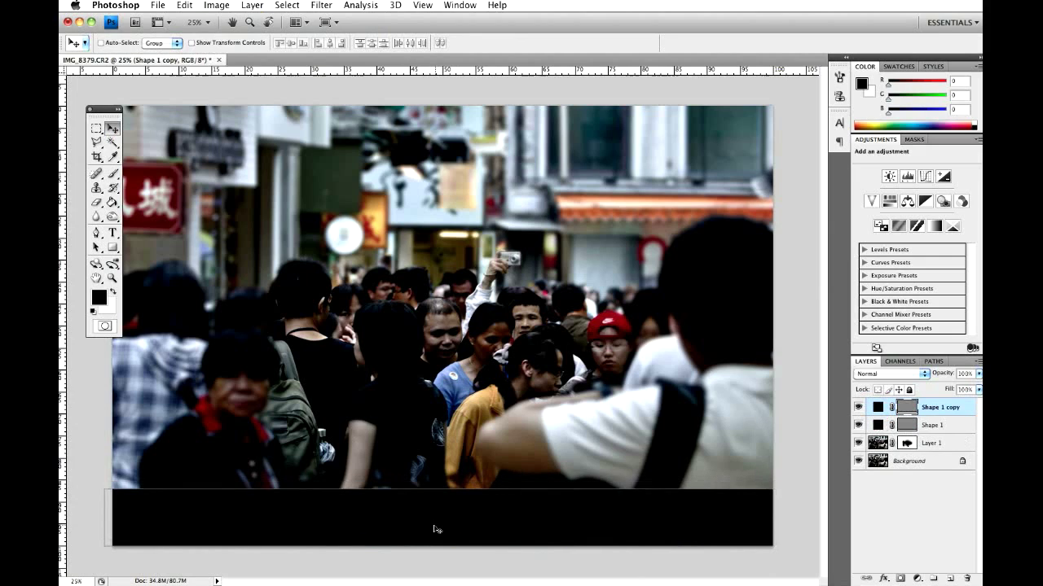
{"action": "left_click_drag", "start_coordinate": [437, 533], "coordinate": [403, 145]}
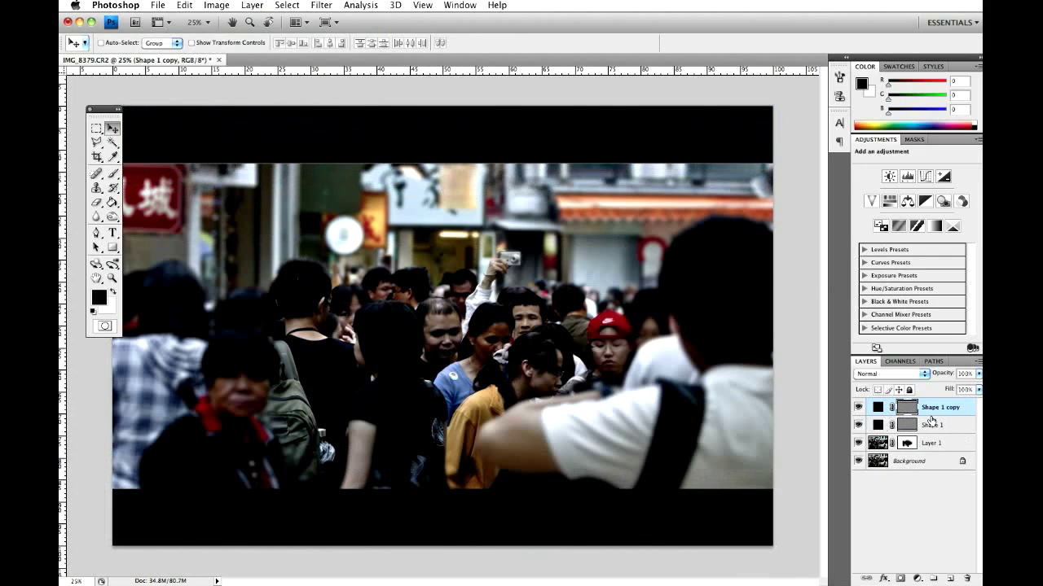
Duplicate the Background and shift it with Layer 1 upward between the black bars.
{"action": "left_click", "coordinate": [937, 445]}
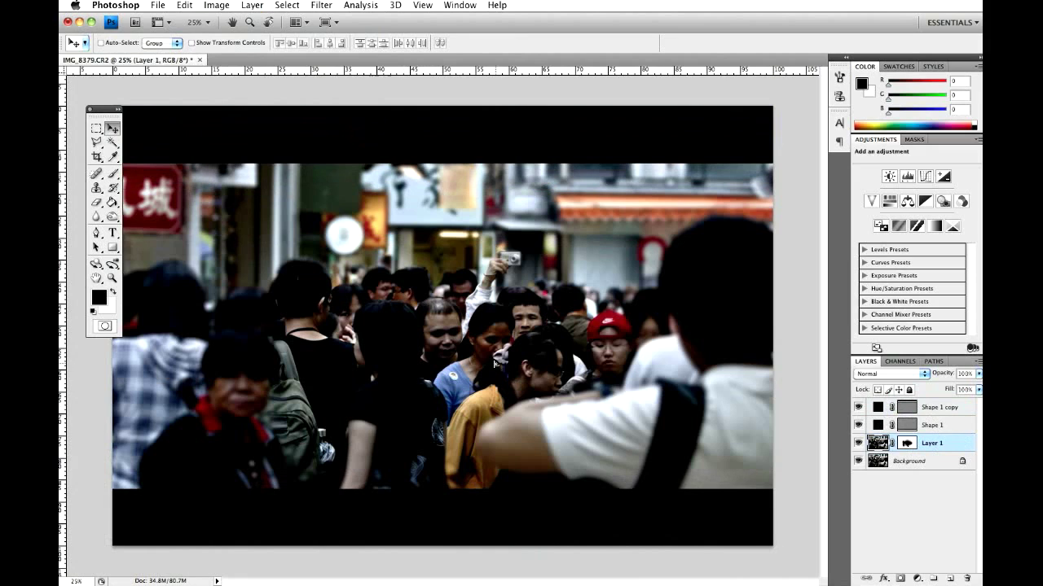
{"action": "left_click_drag", "start_coordinate": [494, 364], "coordinate": [494, 353]}
{"action": "key", "text": "super+z"}
{"action": "left_click", "coordinate": [899, 463], "text": "shift"}
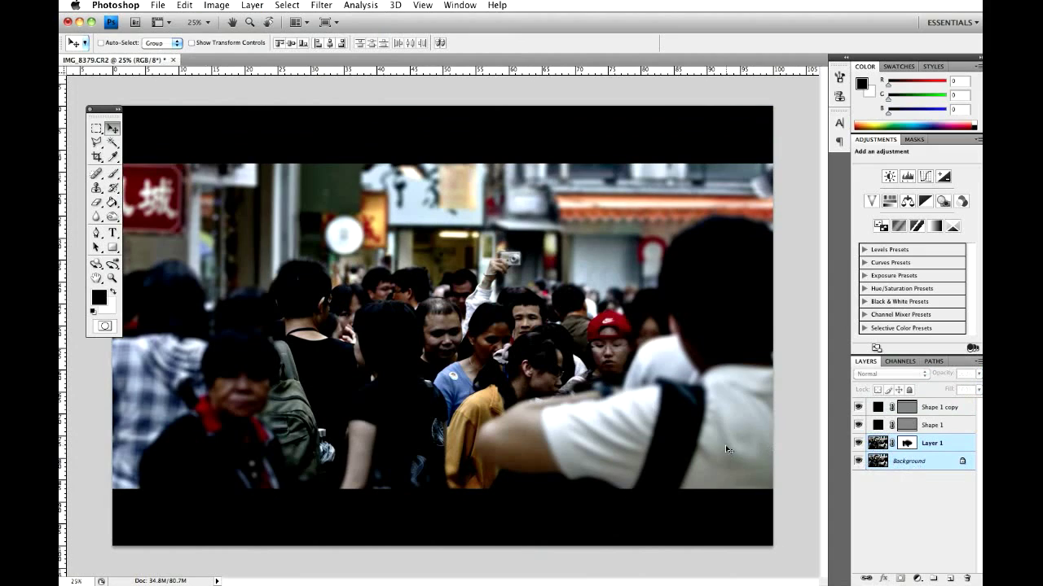
{"action": "left_click_drag", "start_coordinate": [445, 371], "coordinate": [444, 358]}
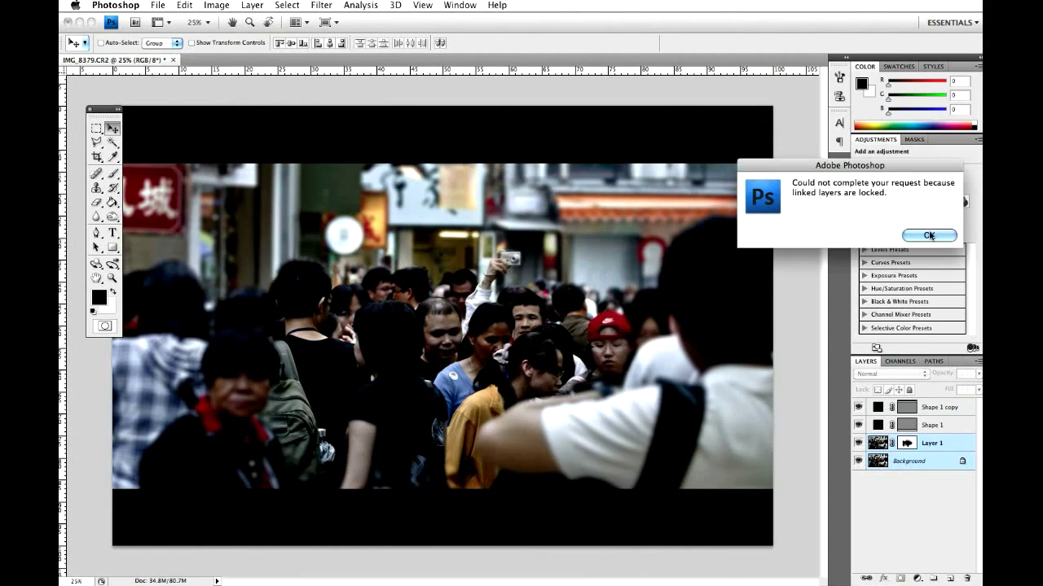
{"action": "left_click", "coordinate": [929, 235]}
{"action": "left_click", "coordinate": [919, 461]}
{"action": "left_click_drag", "start_coordinate": [919, 461], "coordinate": [950, 578]}
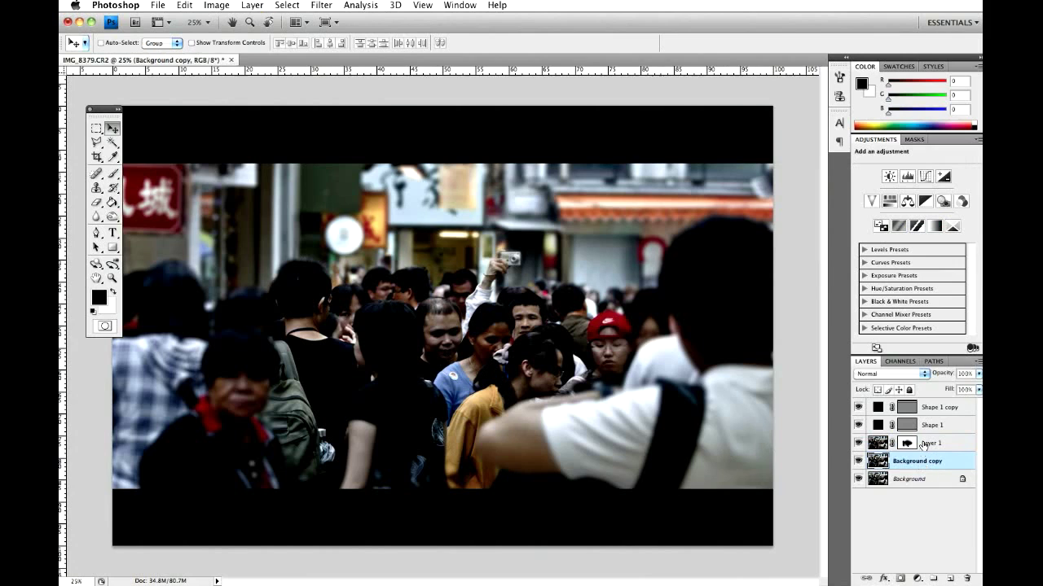
{"action": "left_click", "coordinate": [923, 444], "text": "shift"}
{"action": "left_click_drag", "start_coordinate": [444, 392], "coordinate": [440, 371]}
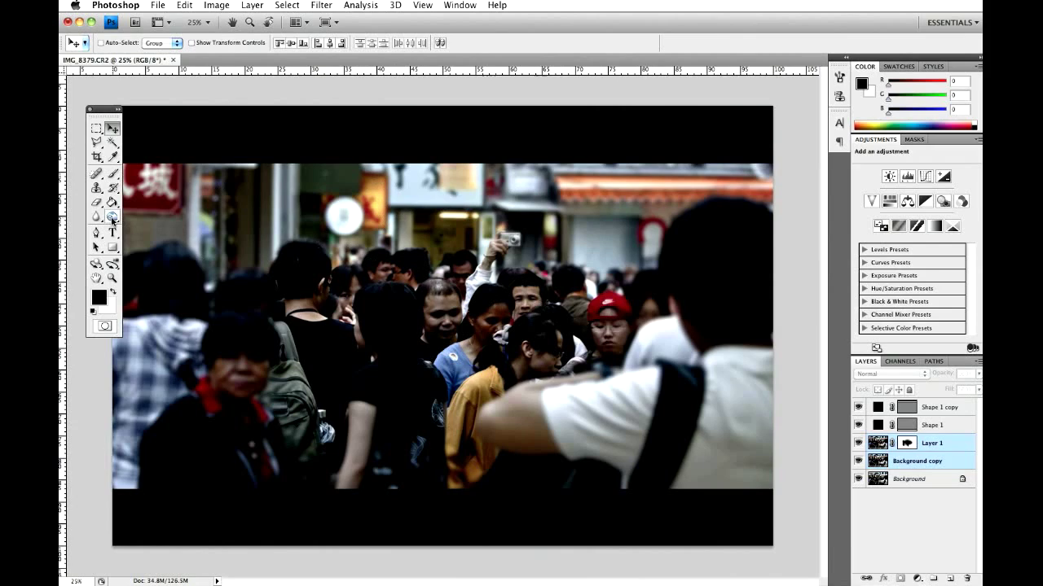
Switch to the Brush tool and select the 317 px signature brush preset.
{"action": "left_click_drag", "start_coordinate": [113, 173], "coordinate": [147, 175]}
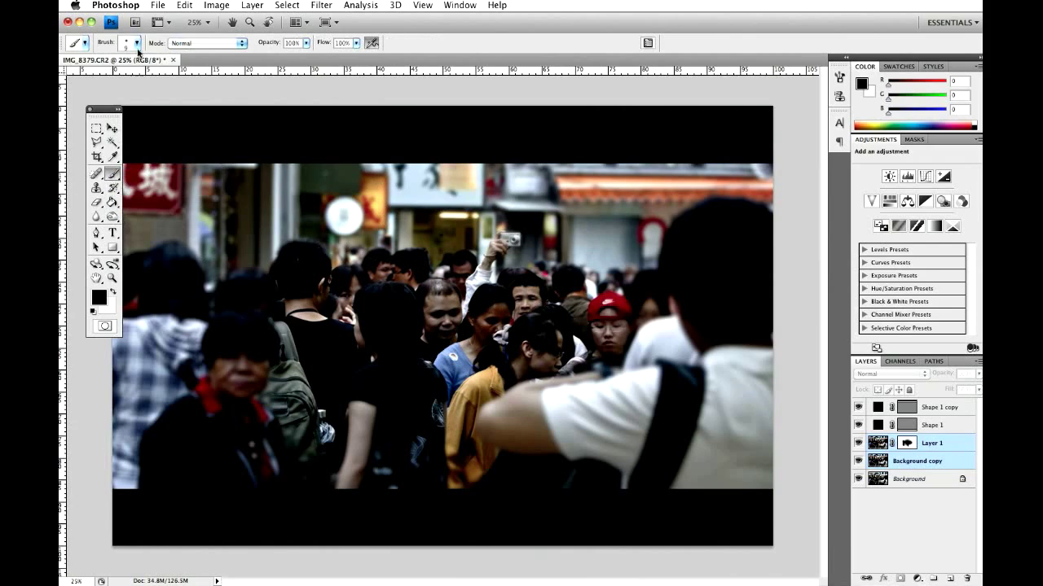
{"action": "left_click", "coordinate": [137, 43]}
{"action": "scroll", "coordinate": [171, 403], "scroll_direction": "down", "scroll_amount": 5}
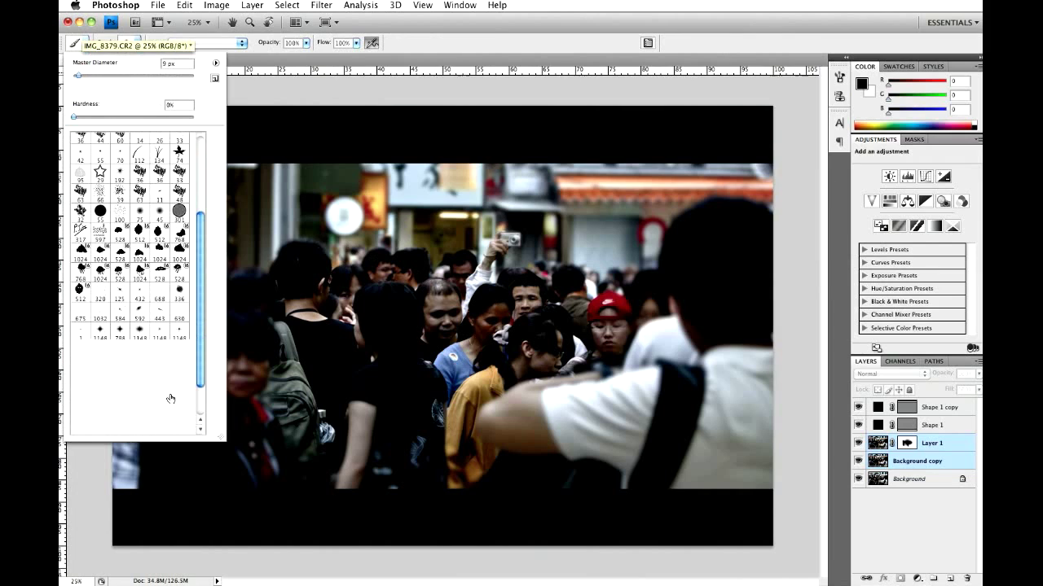
{"action": "scroll", "coordinate": [171, 398], "scroll_direction": "down", "scroll_amount": 3}
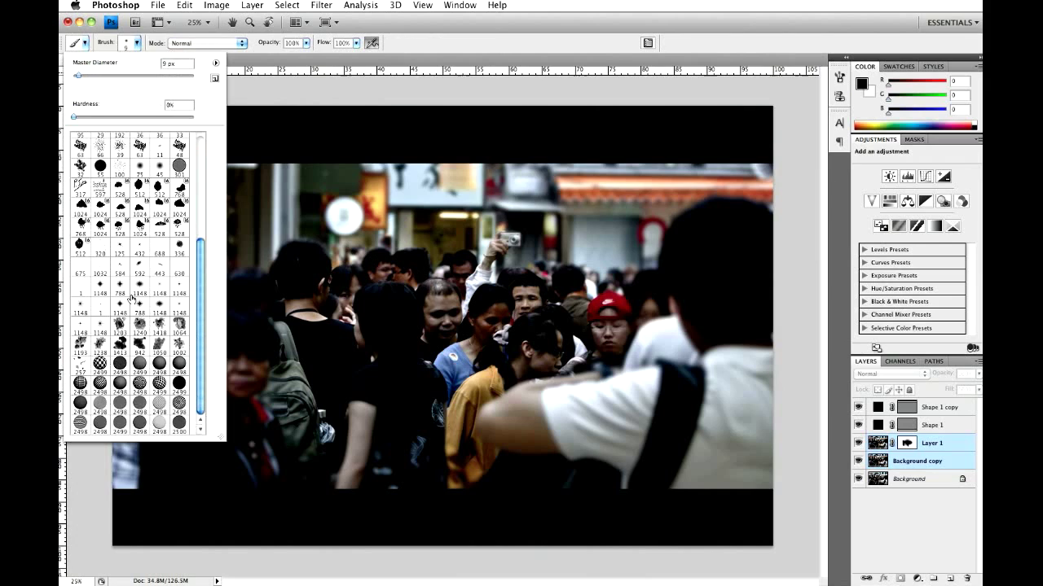
{"action": "left_click", "coordinate": [81, 187]}
Stamp the black signature on a new Layer 2 near the bottom-right corner.
{"action": "left_click", "coordinate": [733, 462]}
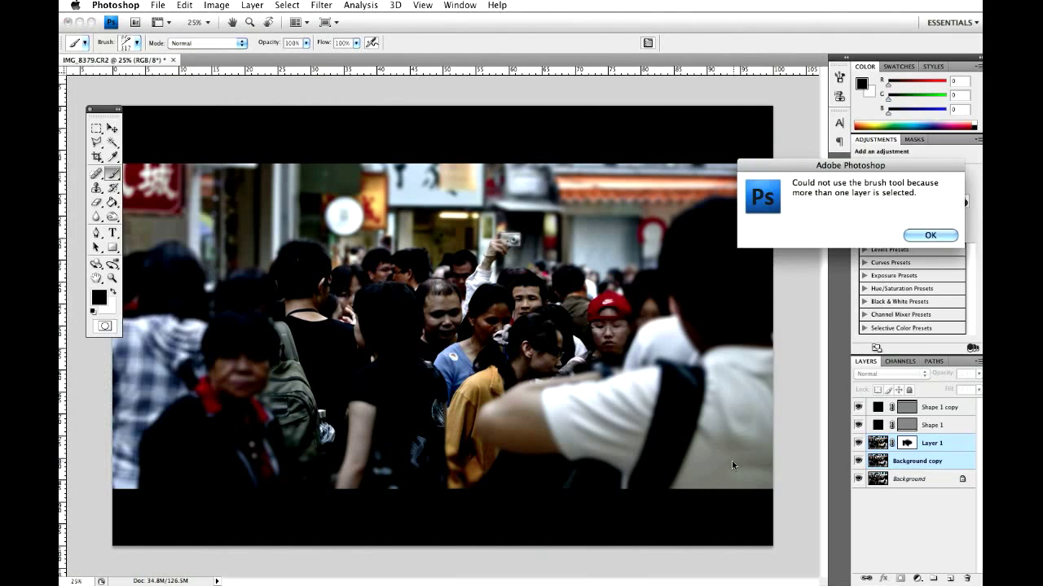
{"action": "key", "text": "Return"}
{"action": "key", "text": "super+shift+n"}
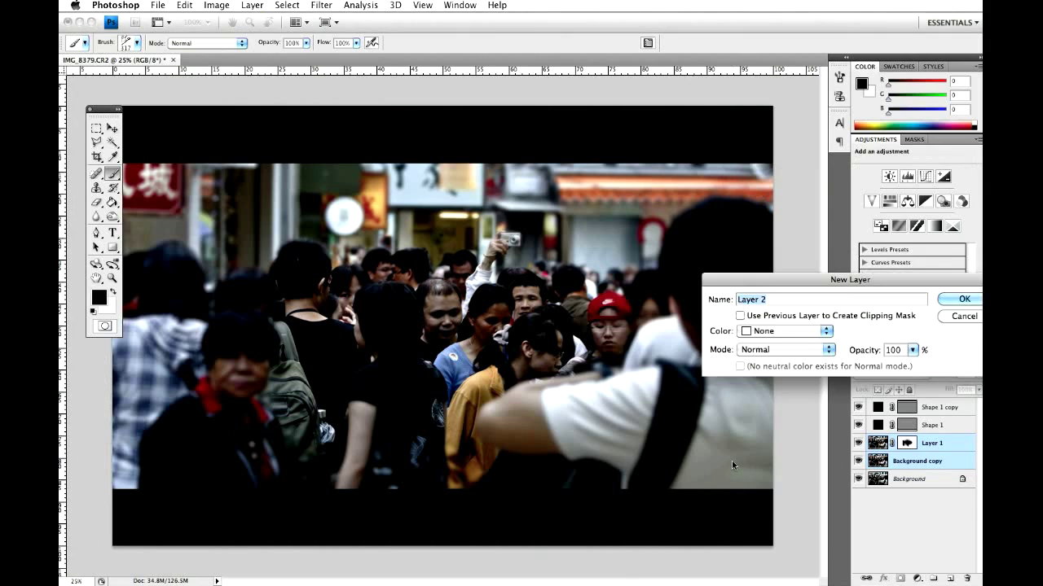
{"action": "key", "text": "Return"}
{"action": "left_click", "coordinate": [734, 465]}
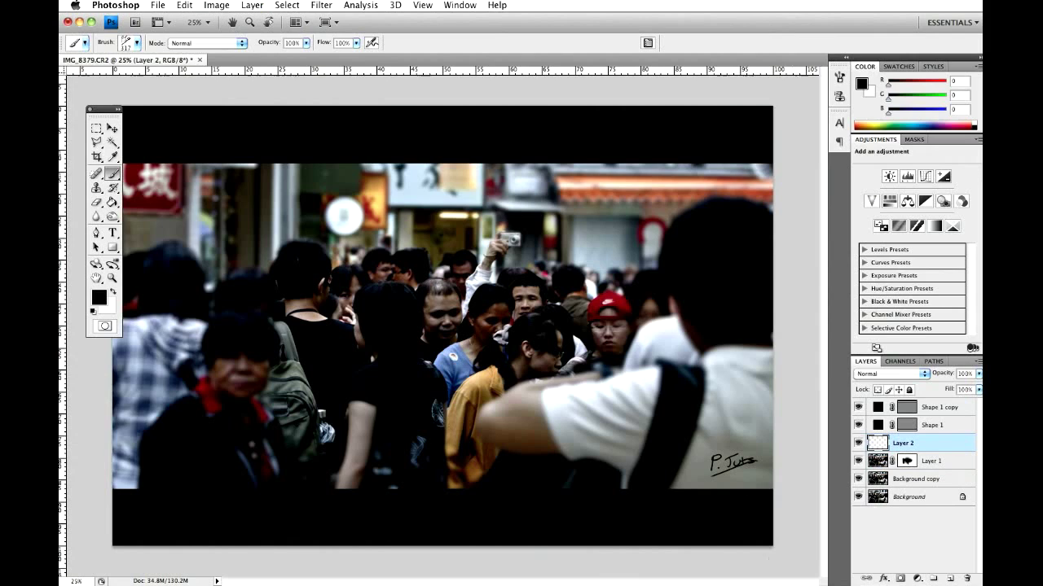
{"action": "key", "text": "super+Tab"}
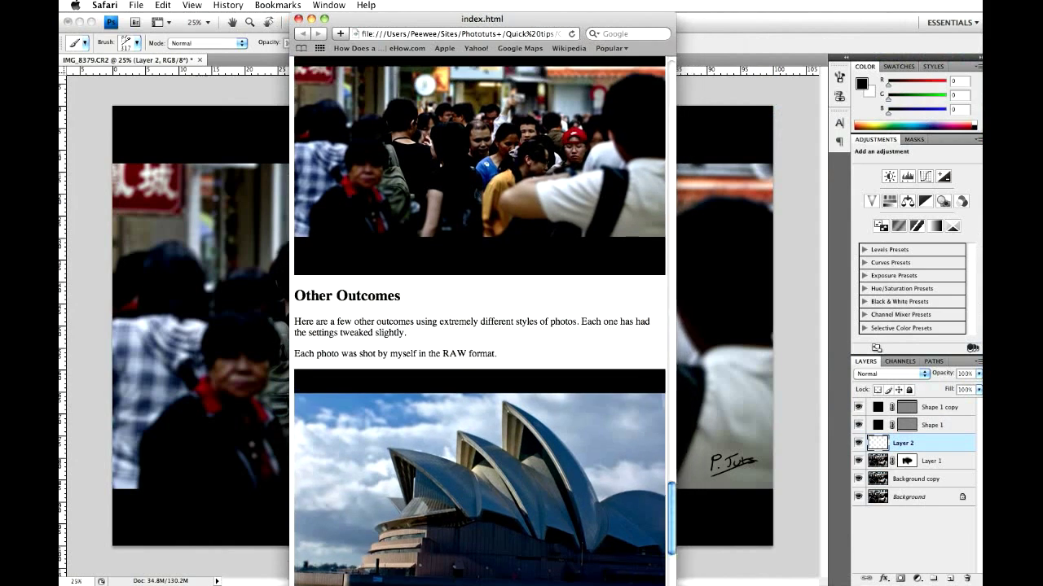
{"action": "left_click_drag", "start_coordinate": [692, 580], "coordinate": [790, 534]}
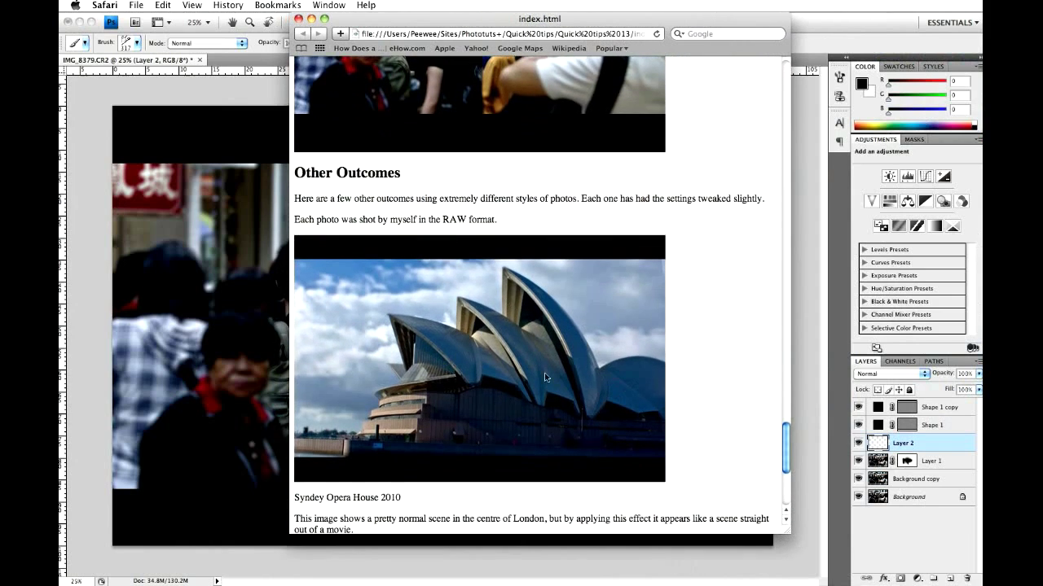
{"action": "scroll", "coordinate": [334, 404], "scroll_direction": "down", "scroll_amount": 1}
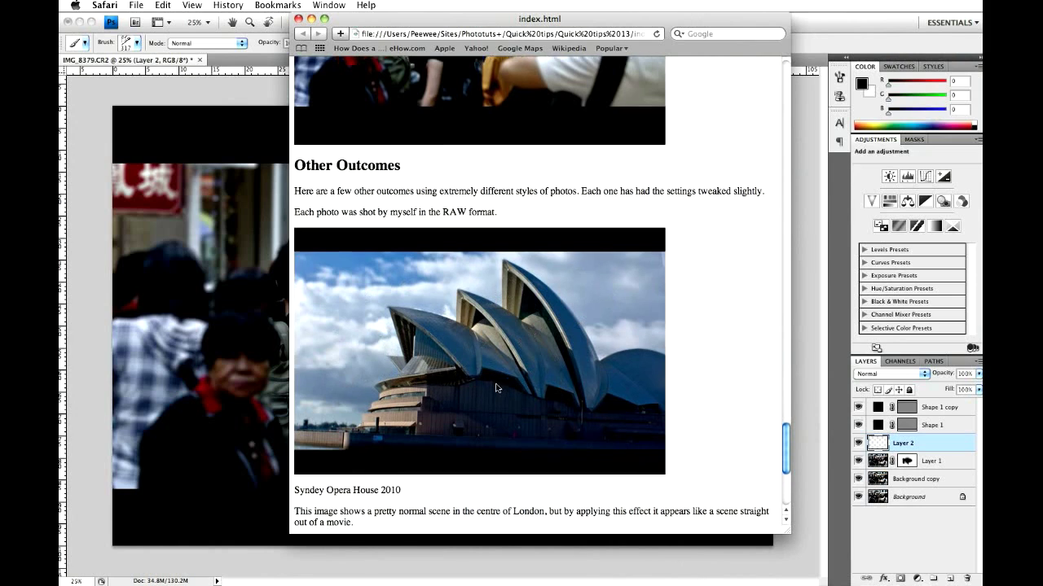
{"action": "scroll", "coordinate": [493, 250], "scroll_direction": "down", "scroll_amount": 5}
{"action": "scroll", "coordinate": [504, 271], "scroll_direction": "down", "scroll_amount": 7}
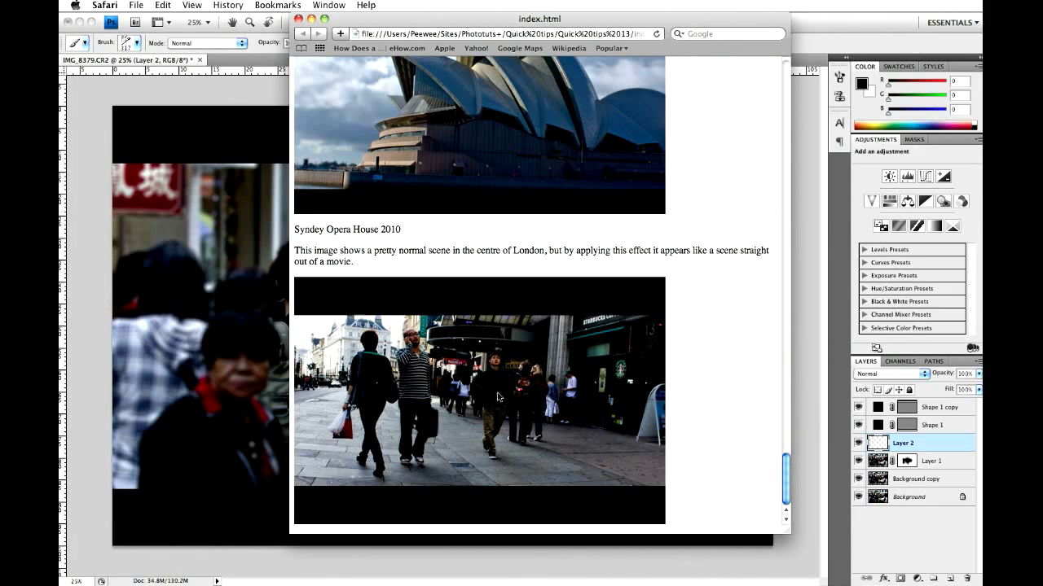
{"action": "scroll", "coordinate": [717, 430], "scroll_direction": "down", "scroll_amount": 10}
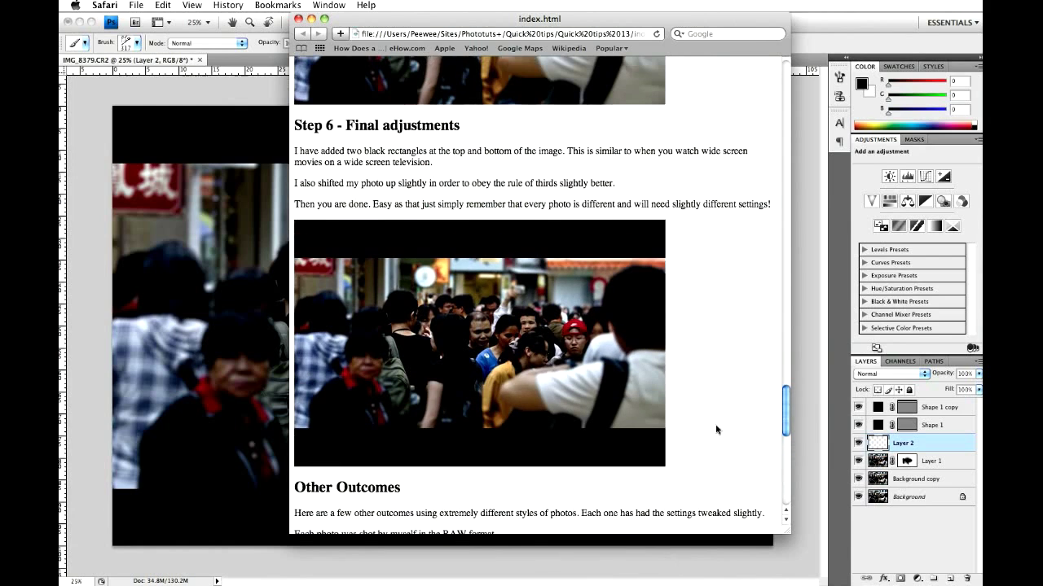
{"action": "scroll", "coordinate": [717, 430], "scroll_direction": "up", "scroll_amount": 20}
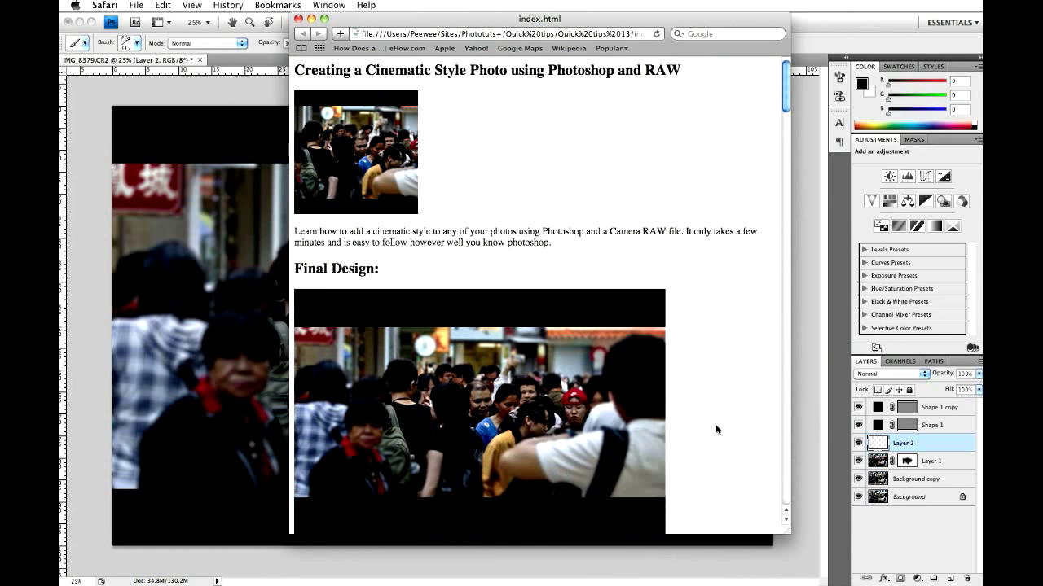
{"action": "left_click", "coordinate": [299, 18]}
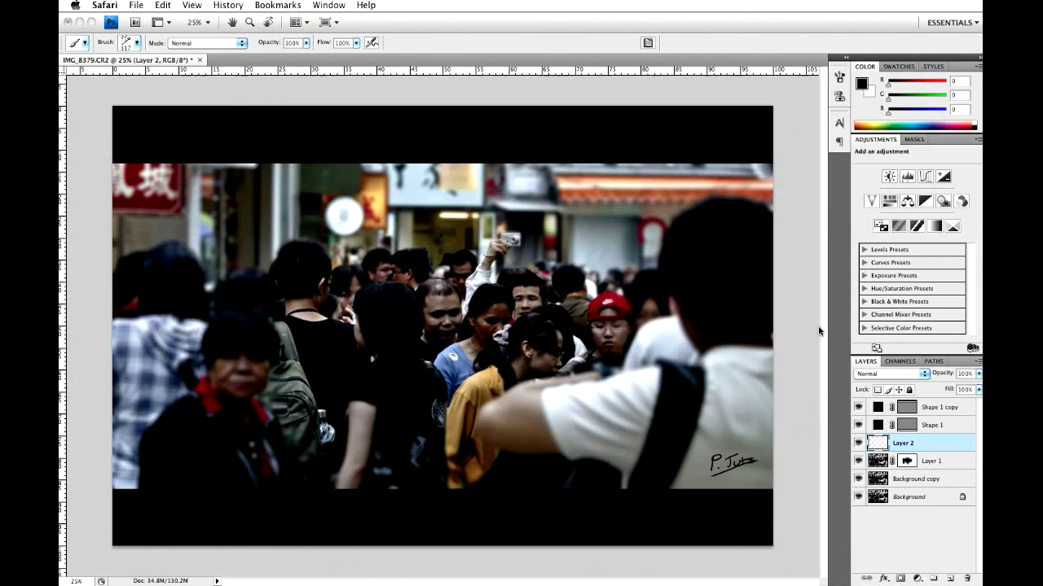